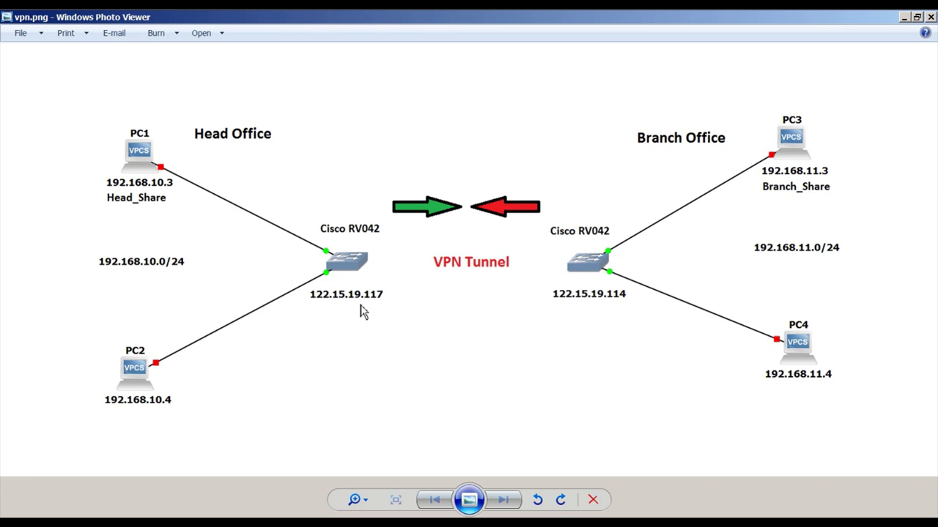
# Step: Leave the VPN network diagram and switch to the blank Firefox tab
pyautogui.hotkey('alt', 'Tab')
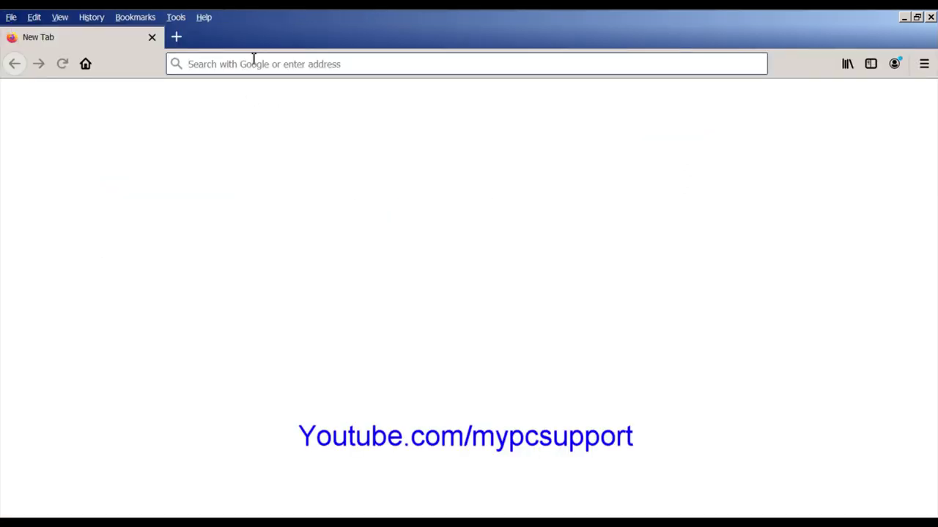
# Step: Log in to the head office router at 122.15.19.117 as admin with its password
pyautogui.click(254, 58)
pyautogui.write('122.15.19.117')
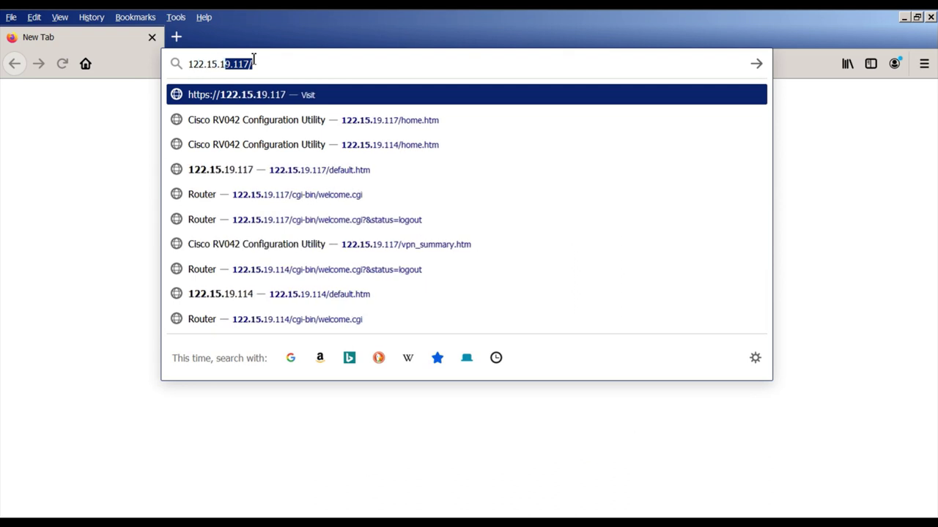
pyautogui.press('Return')
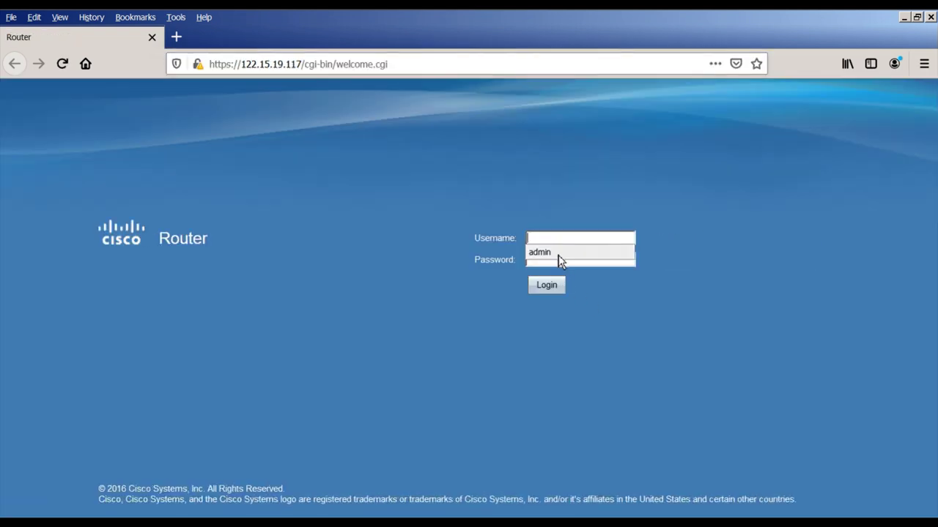
pyautogui.click(561, 255)
pyautogui.click(571, 261)
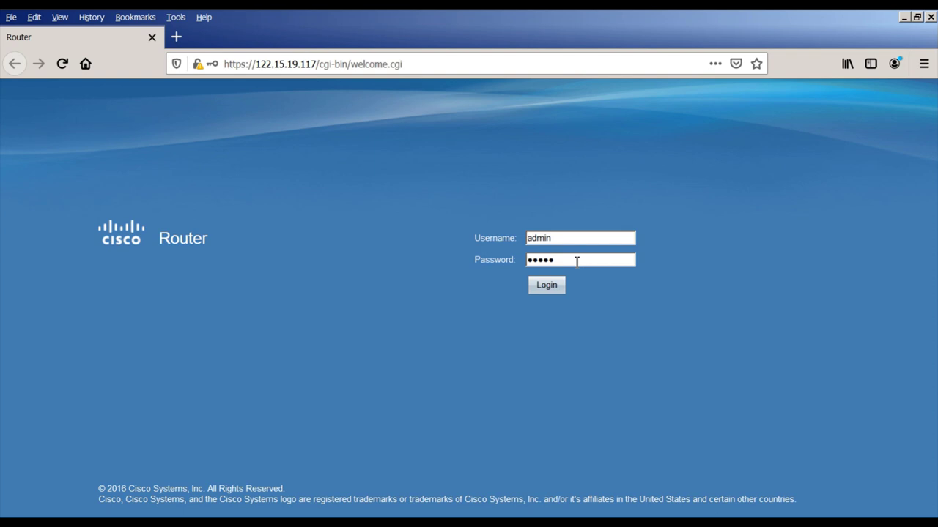
pyautogui.press('Return')
pyautogui.click(399, 185)
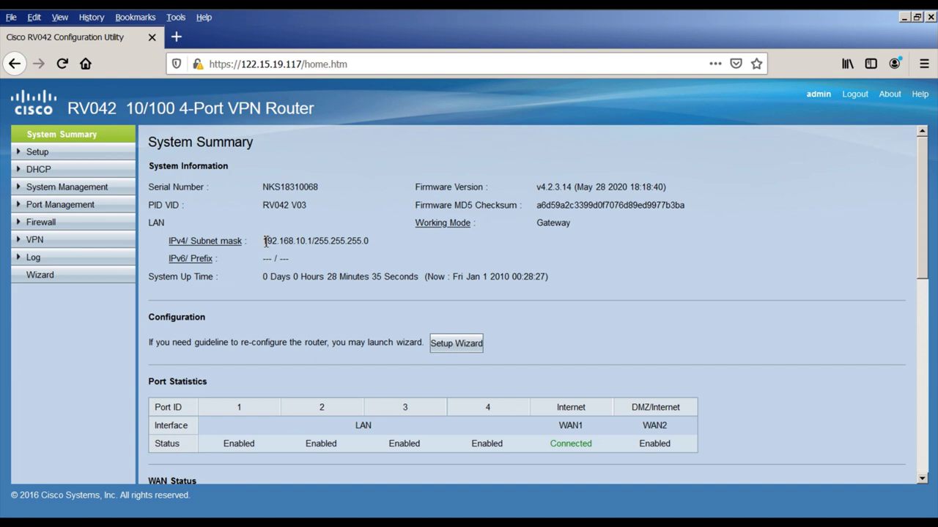
# Step: Check head office LAN 192.168.10.1/255.255.255.0 and WAN1 122.15.19.117, then add a blank tab
pyautogui.moveTo(264, 241); pyautogui.dragTo(313, 245)
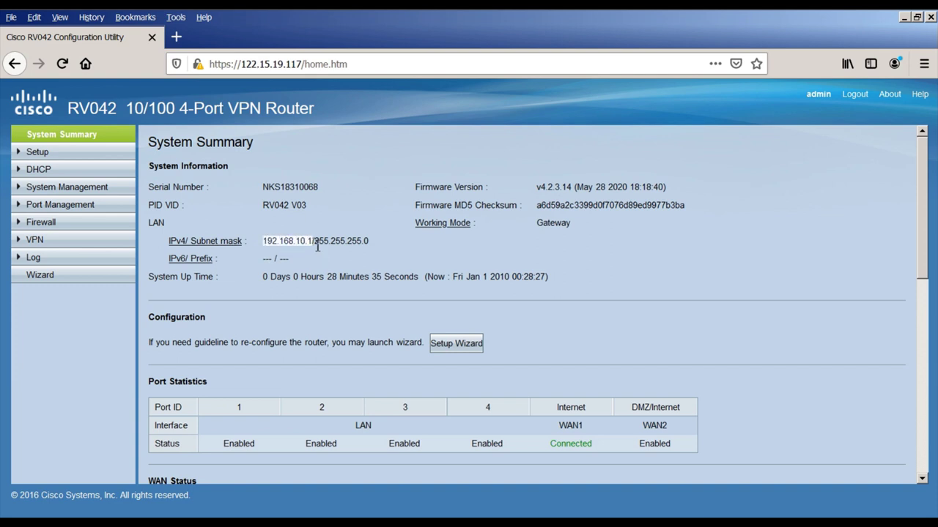
pyautogui.moveTo(316, 245); pyautogui.dragTo(373, 249)
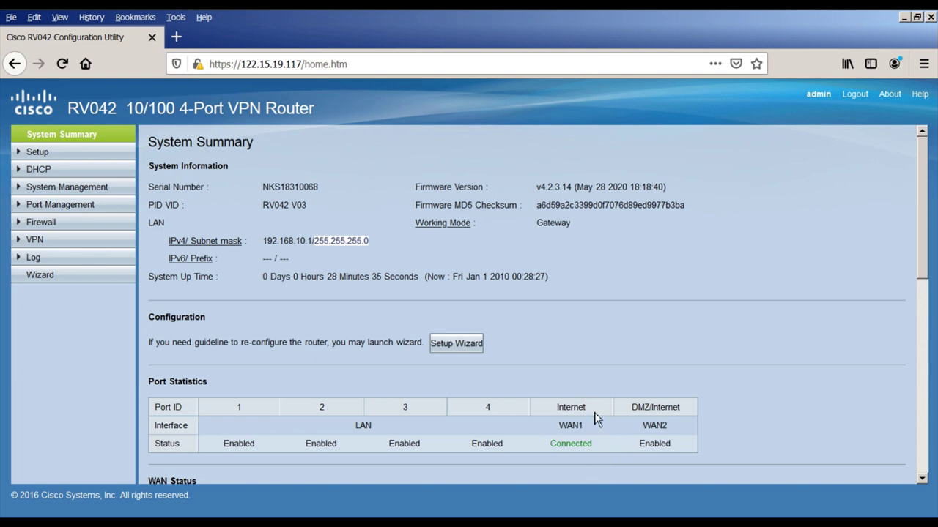
pyautogui.scroll(-3, 522, 445)
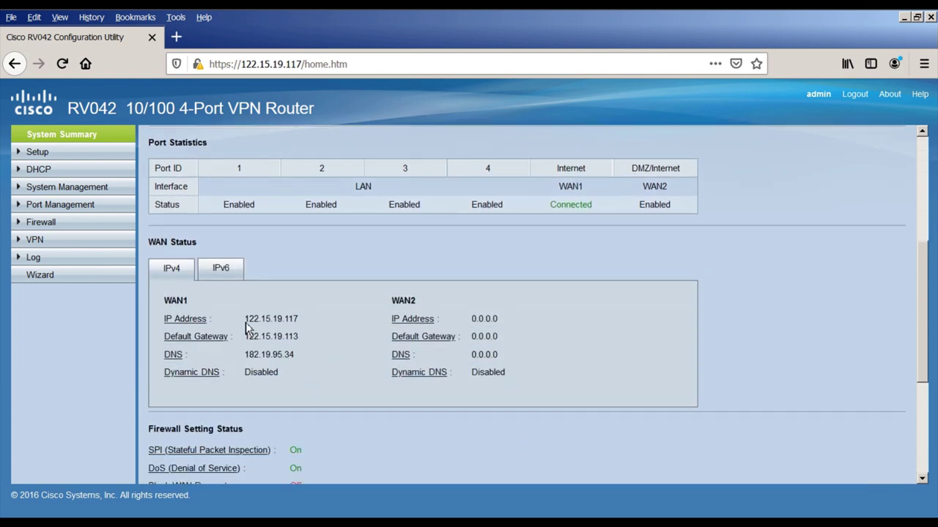
pyautogui.moveTo(246, 321); pyautogui.dragTo(310, 329)
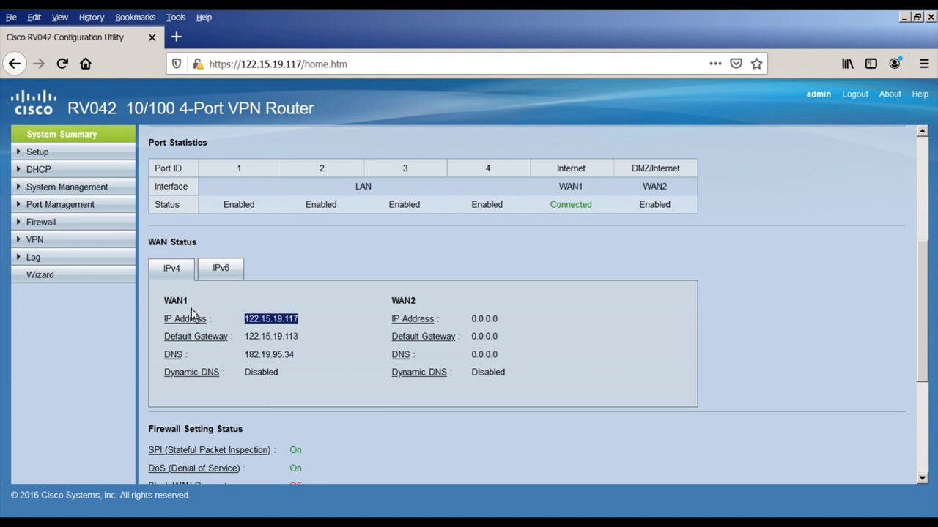
pyautogui.click(178, 38)
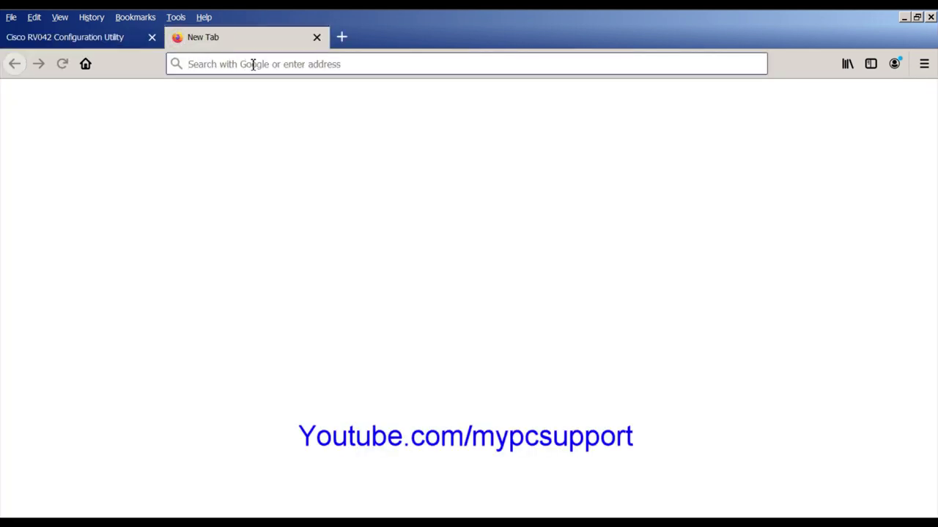
# Step: Log in to the branch router at 122.15.19.114 as admin with its password
pyautogui.write('122.')
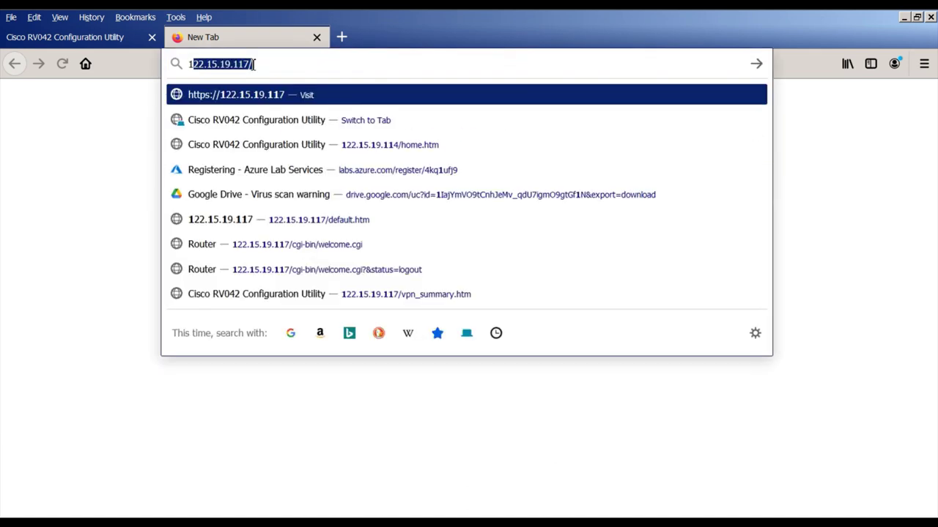
pyautogui.write('15.19.114')
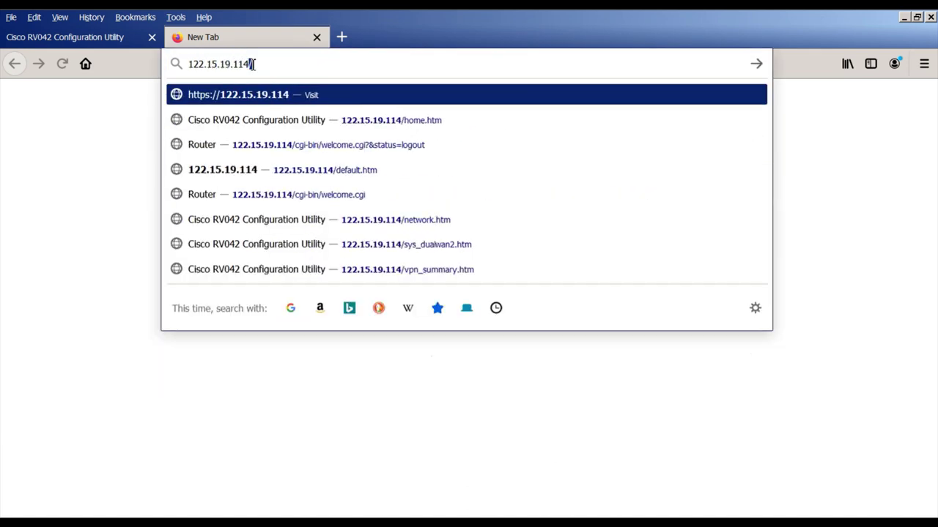
pyautogui.press('Return')
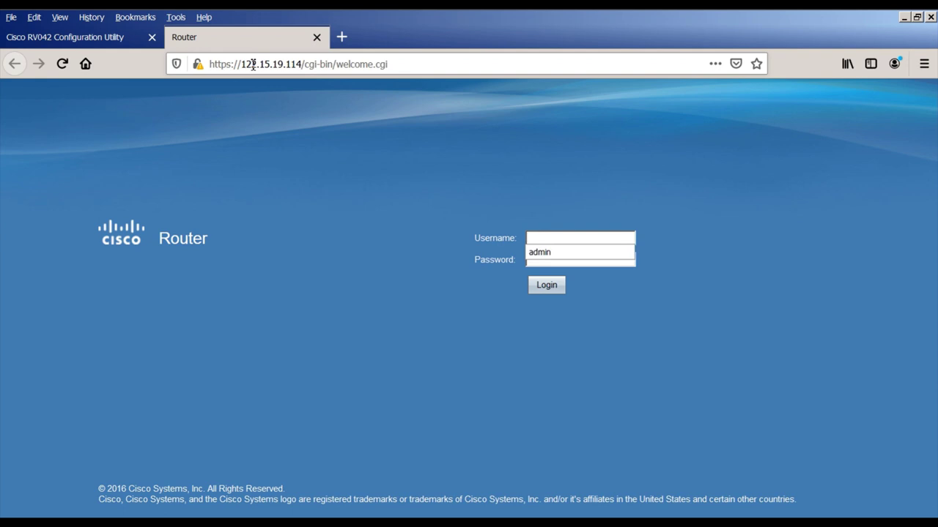
pyautogui.click(575, 261)
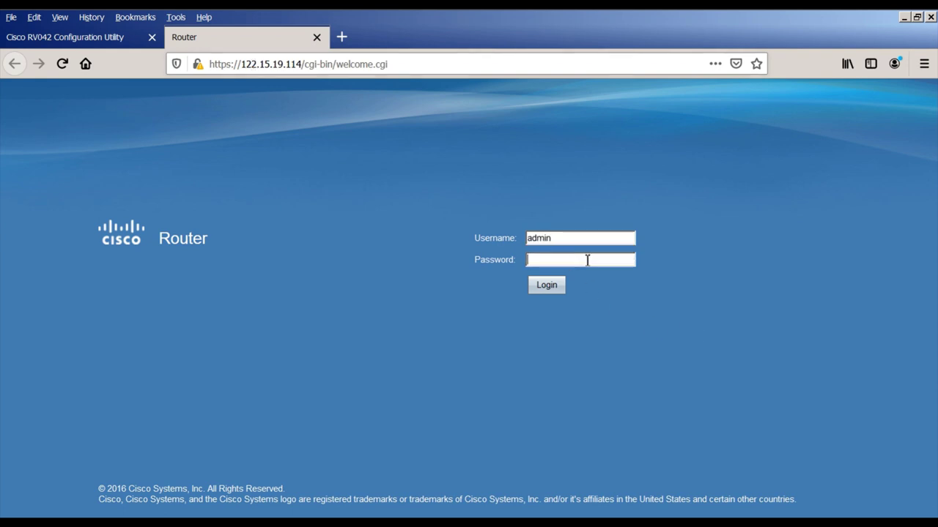
pyautogui.press('Return')
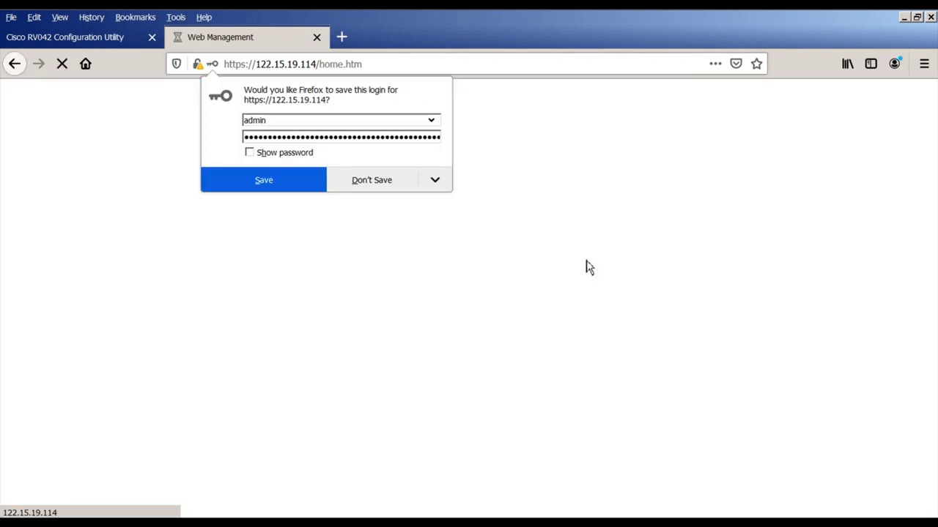
pyautogui.click(382, 180)
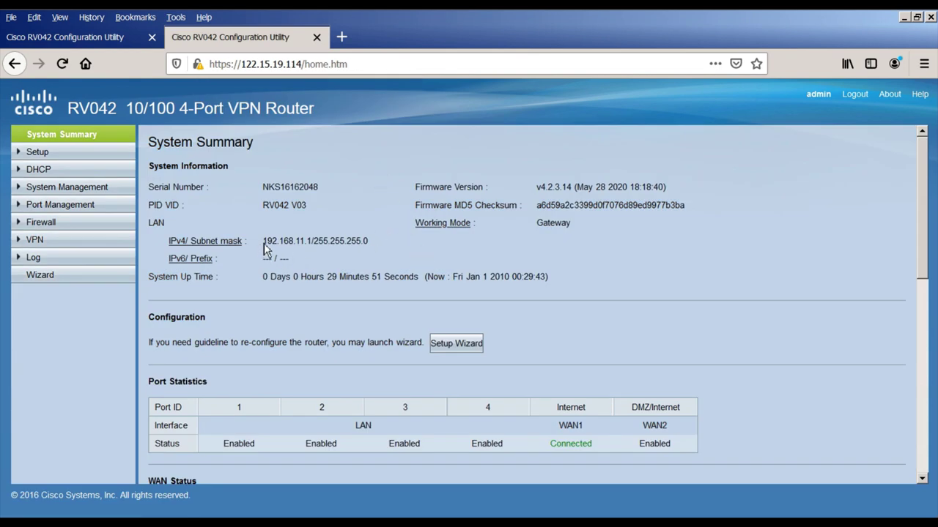
# Step: Check branch LAN 192.168.11.1 and WAN1 122.15.19.114, then return to the head office tab
pyautogui.moveTo(265, 243); pyautogui.dragTo(370, 244)
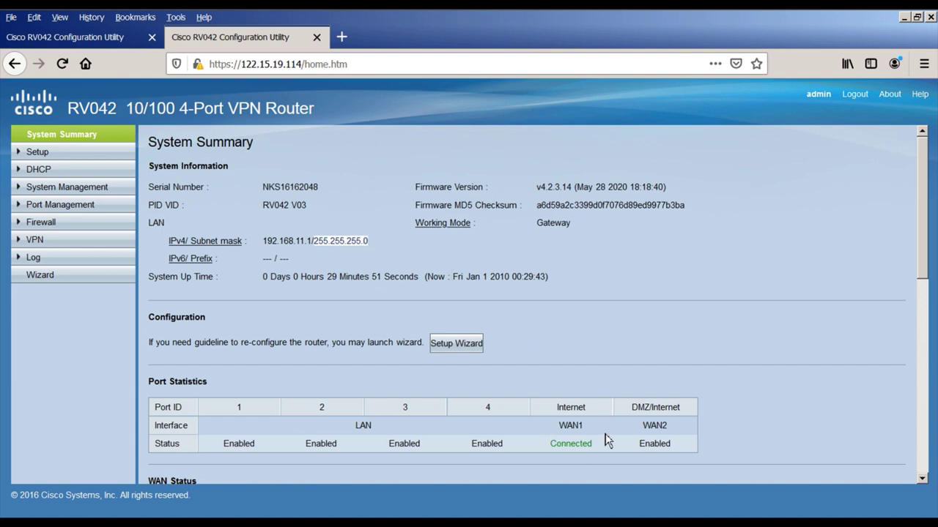
pyautogui.scroll(-3, 490, 429)
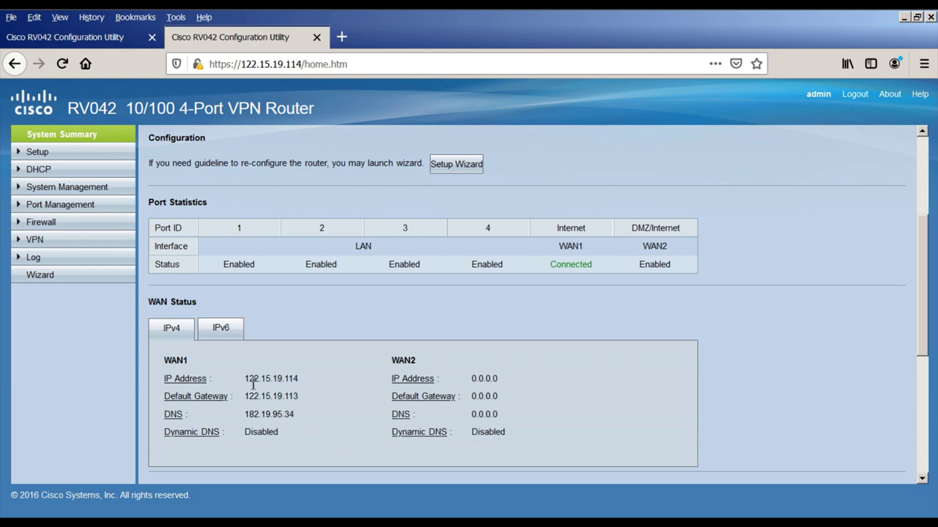
pyautogui.moveTo(245, 378); pyautogui.dragTo(303, 388)
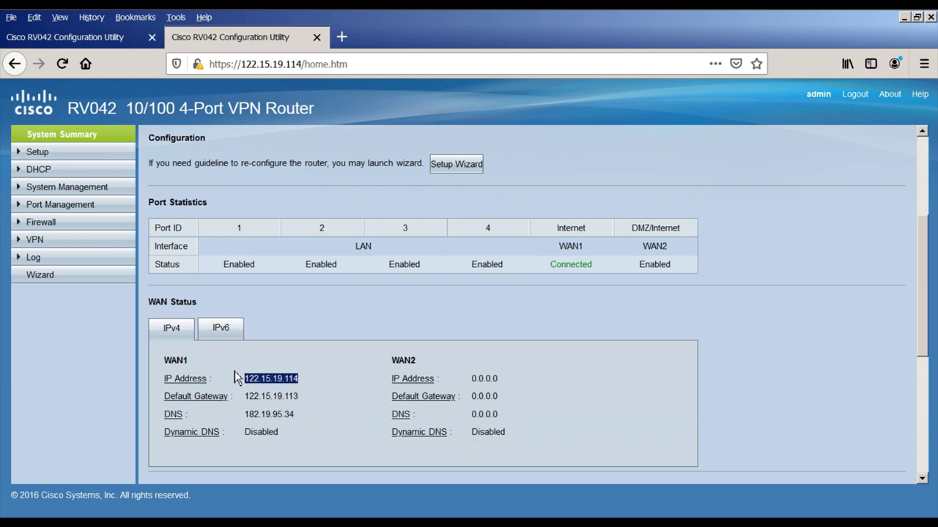
pyautogui.doubleClick(189, 361)
pyautogui.click(240, 365)
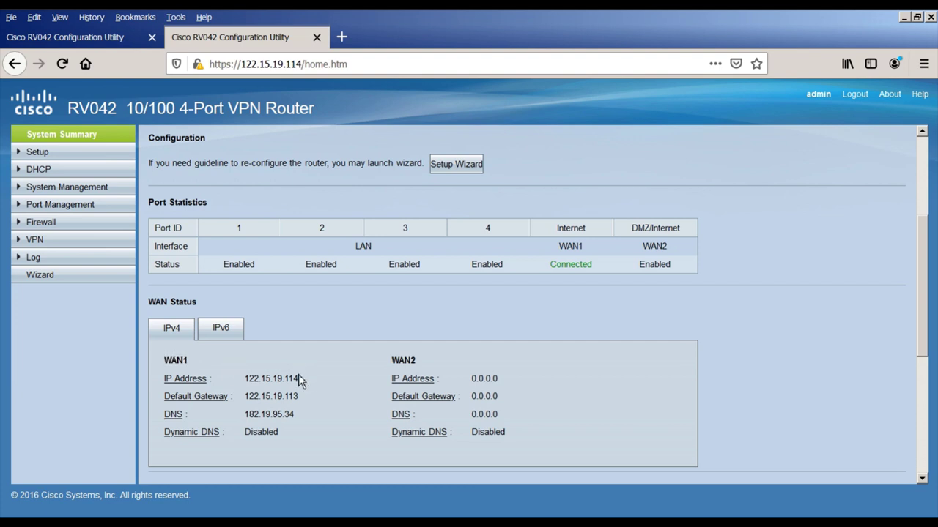
pyautogui.click(98, 40)
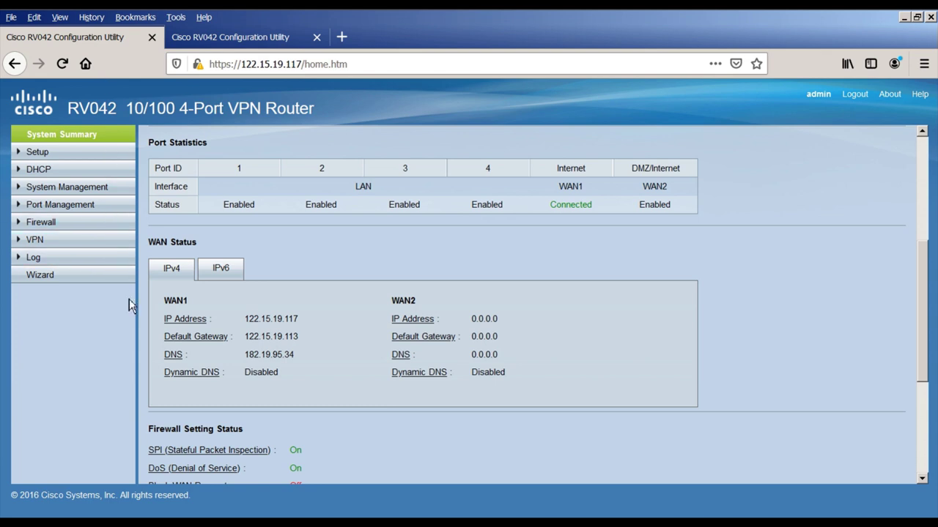
# Step: Start a gateway-to-gateway tunnel named Head_Office on WAN1 with IP Only local gateway
pyautogui.click(39, 241)
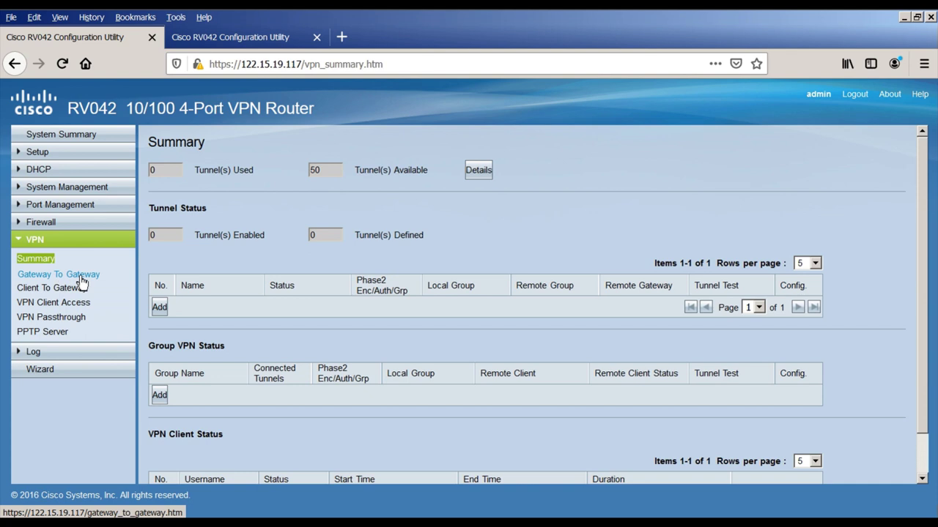
pyautogui.click(82, 282)
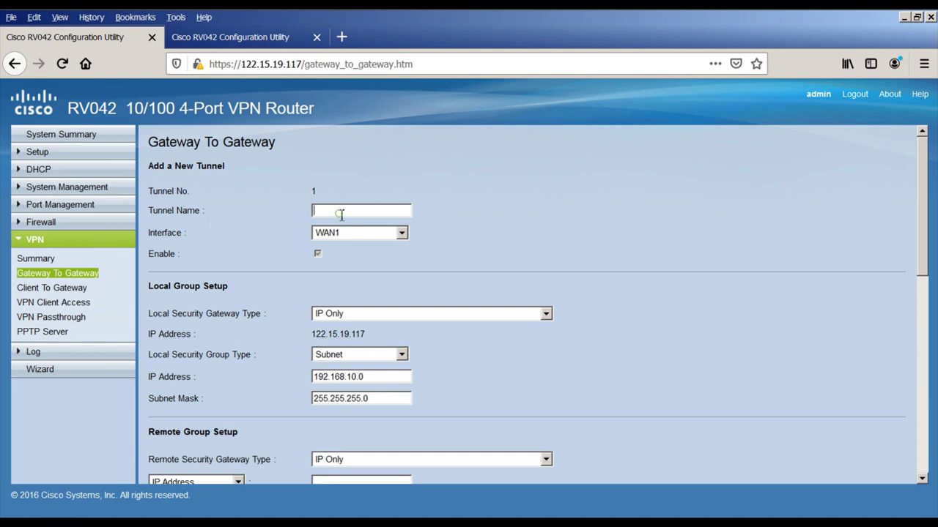
pyautogui.write('Head_Office')
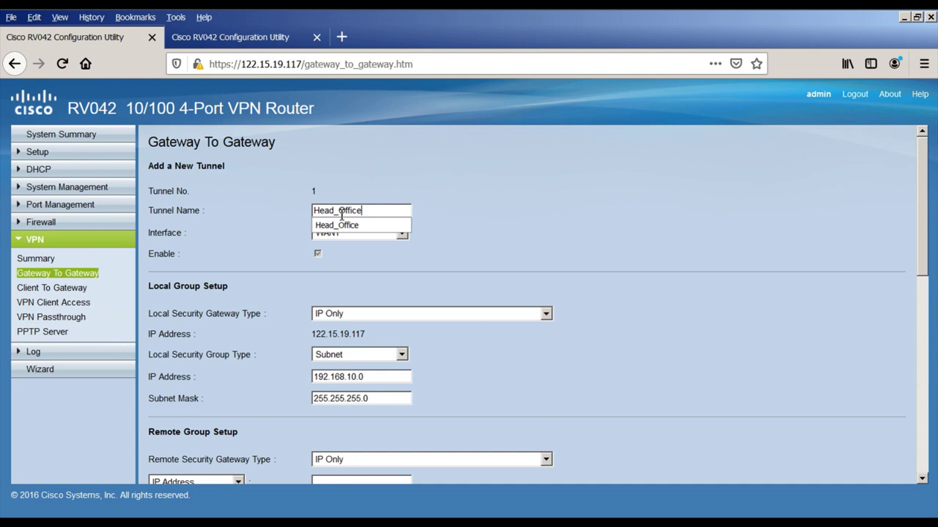
pyautogui.click(352, 225)
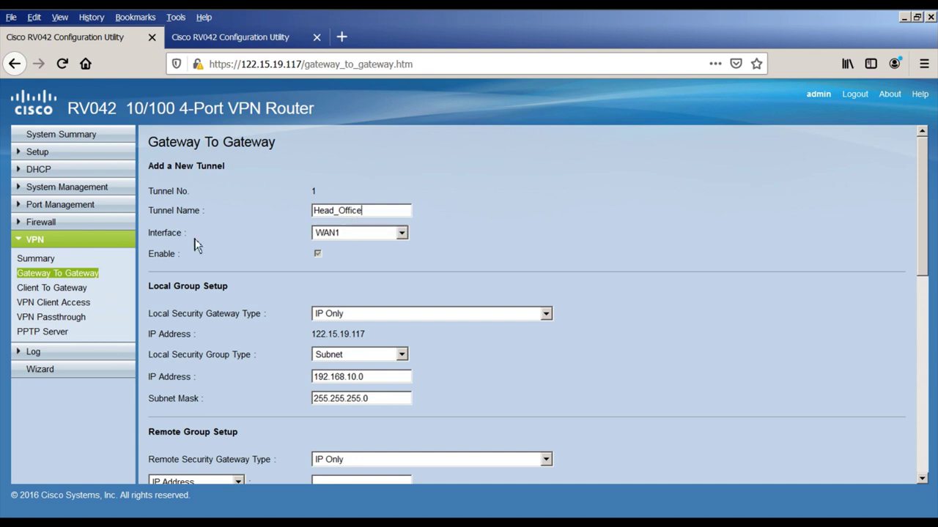
pyautogui.click(355, 233)
pyautogui.click(356, 249)
pyautogui.click(339, 315)
pyautogui.click(342, 329)
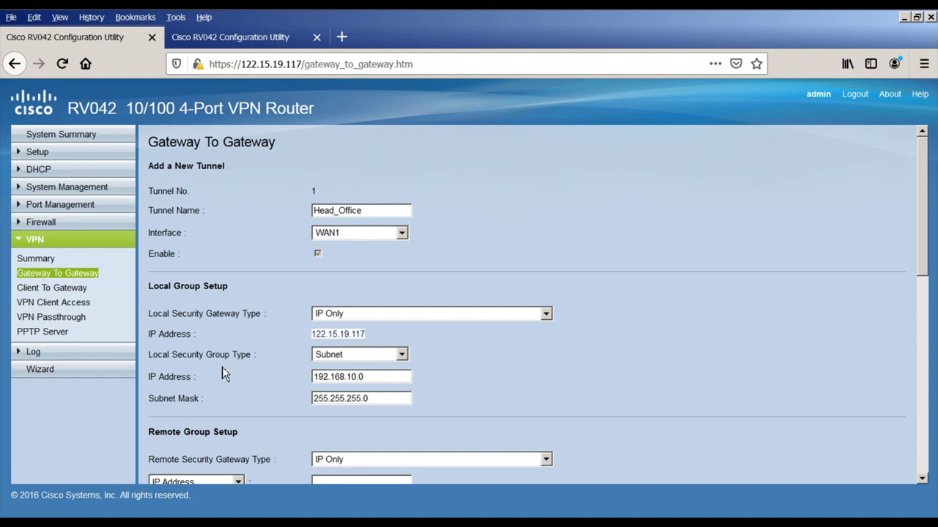
# Step: Use Subnet local group 192.168.10.0 / 255.255.255.0, verified against the network diagram
pyautogui.click(357, 357)
pyautogui.click(347, 385)
pyautogui.moveTo(373, 381); pyautogui.dragTo(306, 381)
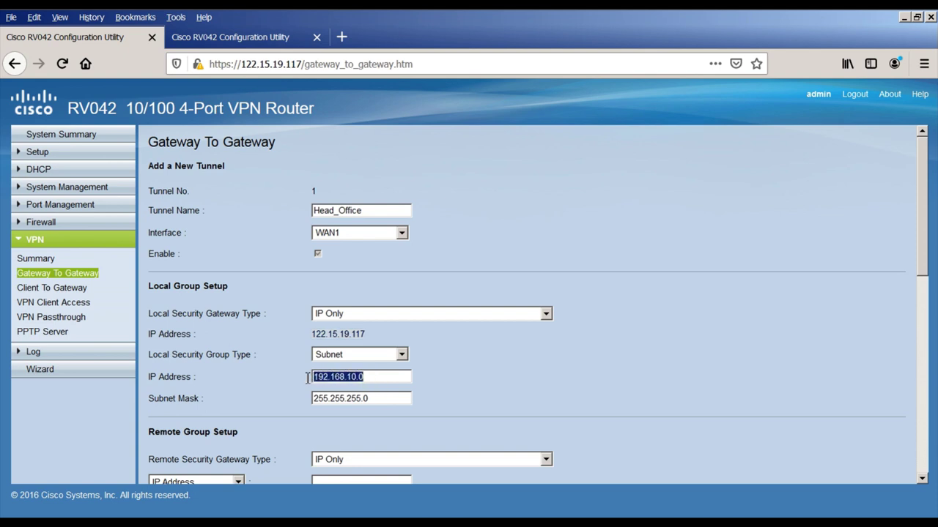
pyautogui.hotkey('alt', 'Tab')
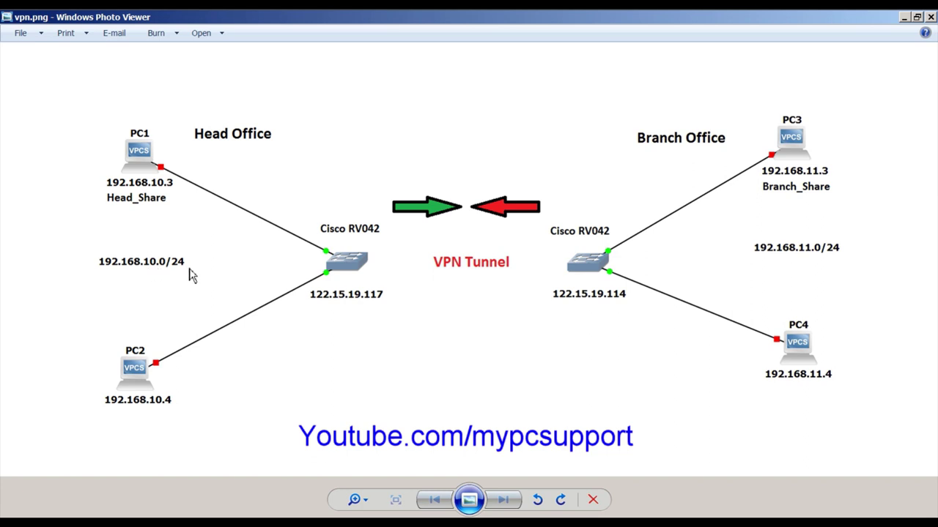
pyautogui.hotkey('alt', 'Tab')
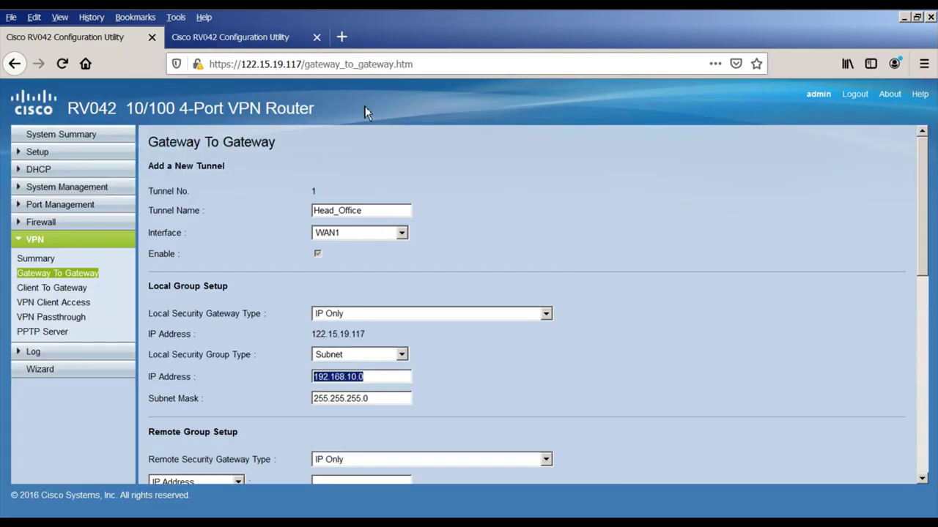
pyautogui.click(385, 379)
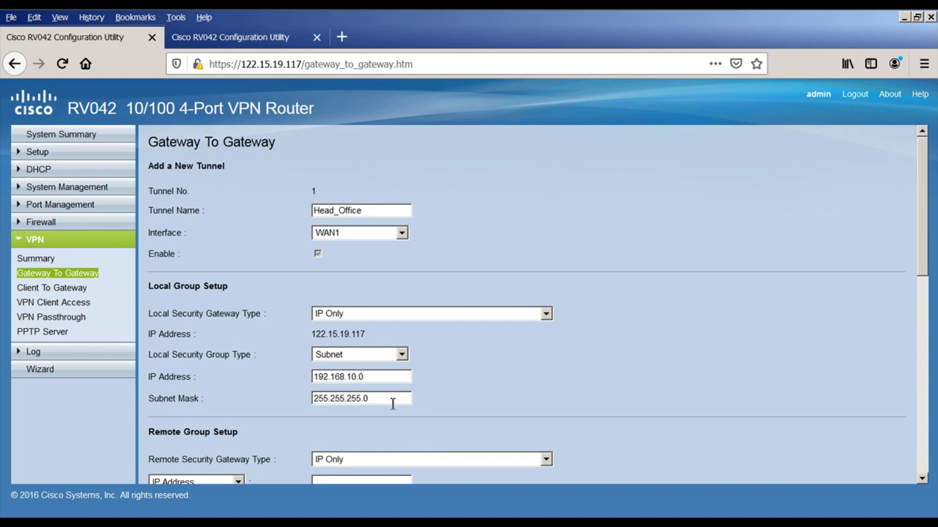
pyautogui.moveTo(391, 403); pyautogui.dragTo(305, 399)
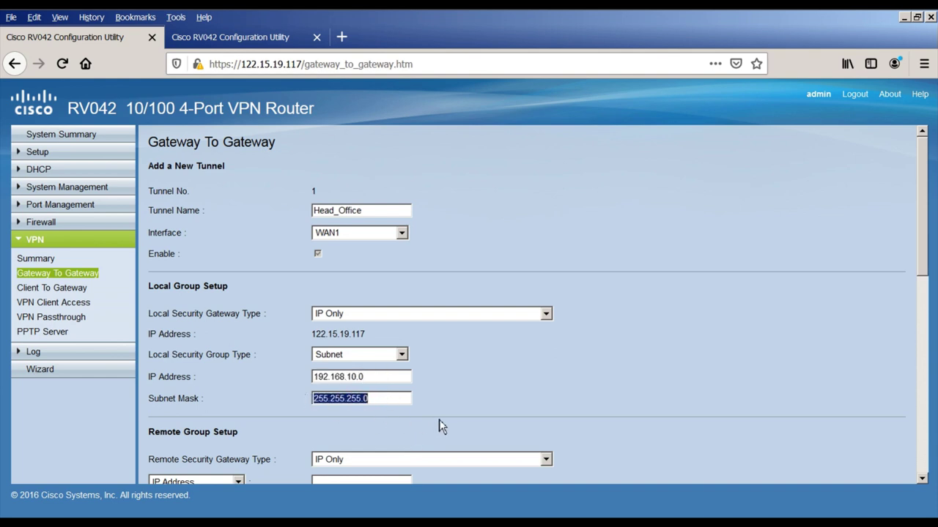
pyautogui.scroll(-3, 442, 427)
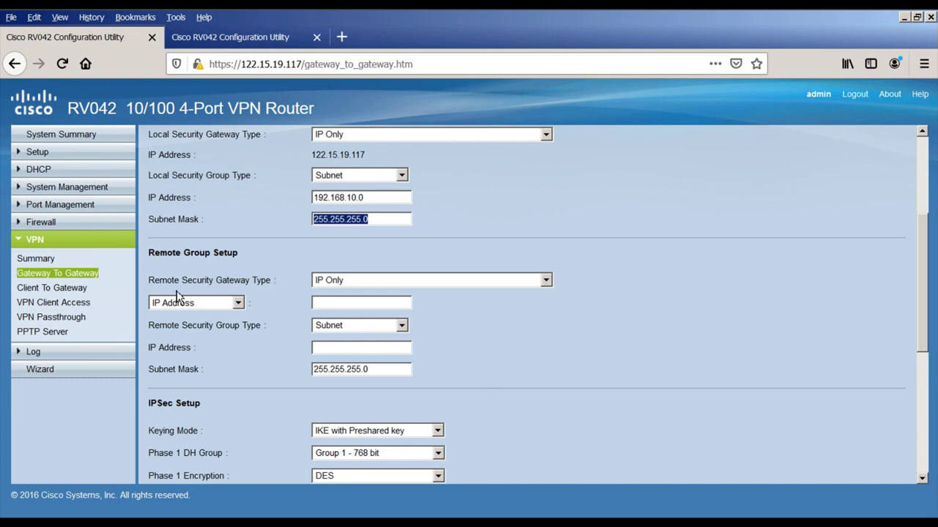
# Step: Set the remote gateway to IP Only with address 122.15.19.114
pyautogui.click(350, 281)
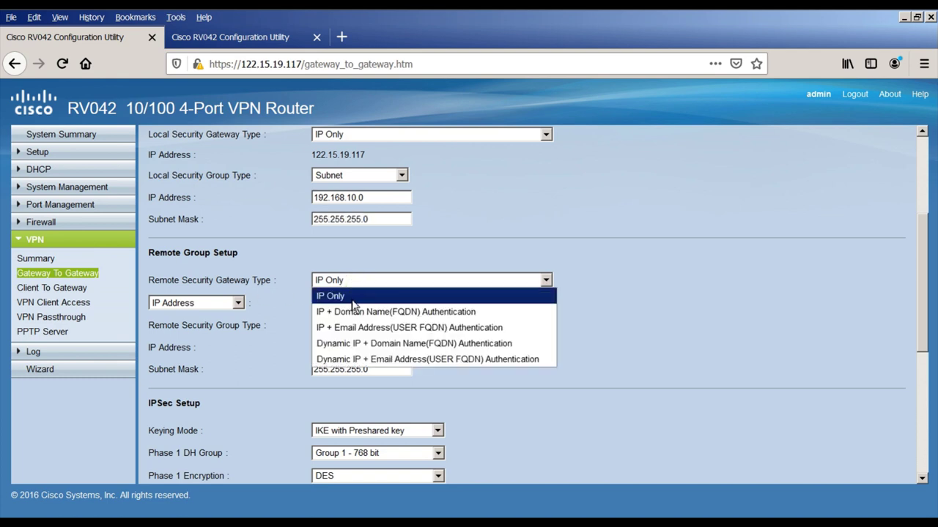
pyautogui.click(352, 297)
pyautogui.click(331, 306)
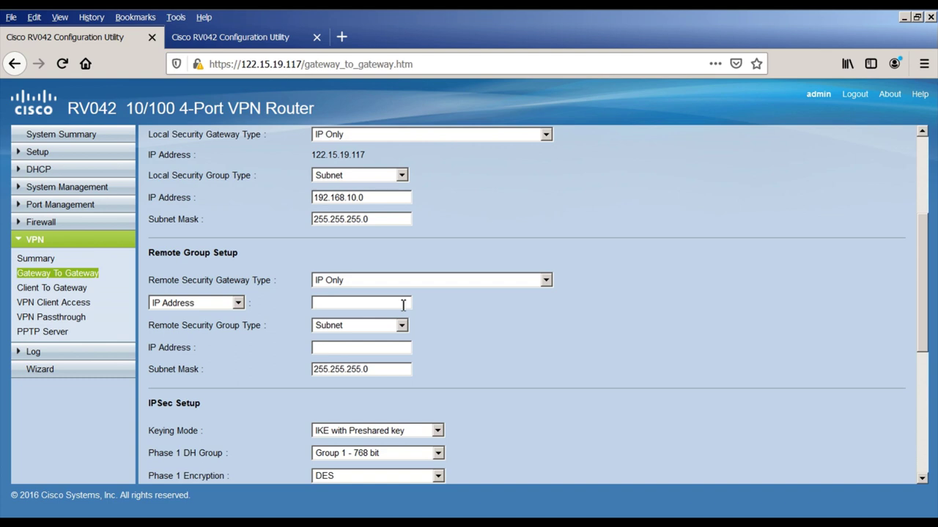
pyautogui.write('122.15.19.')
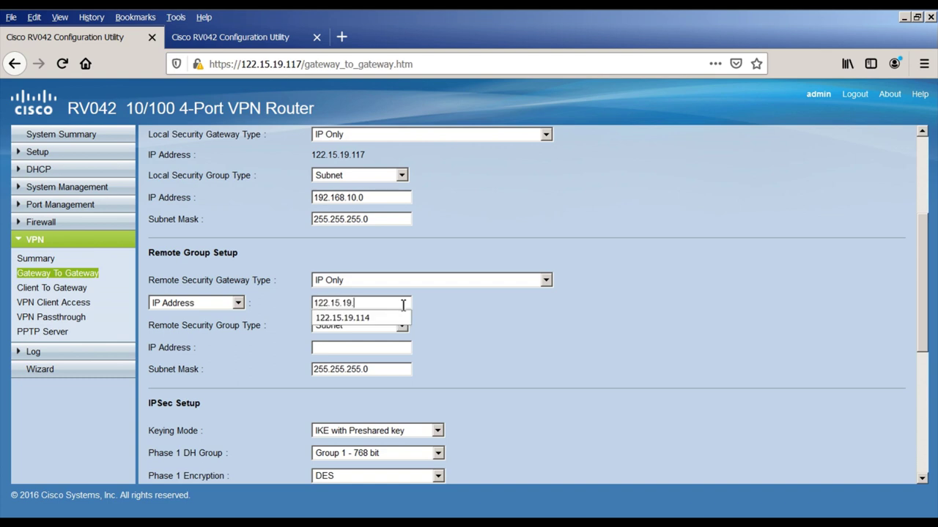
pyautogui.write('114')
pyautogui.click(370, 318)
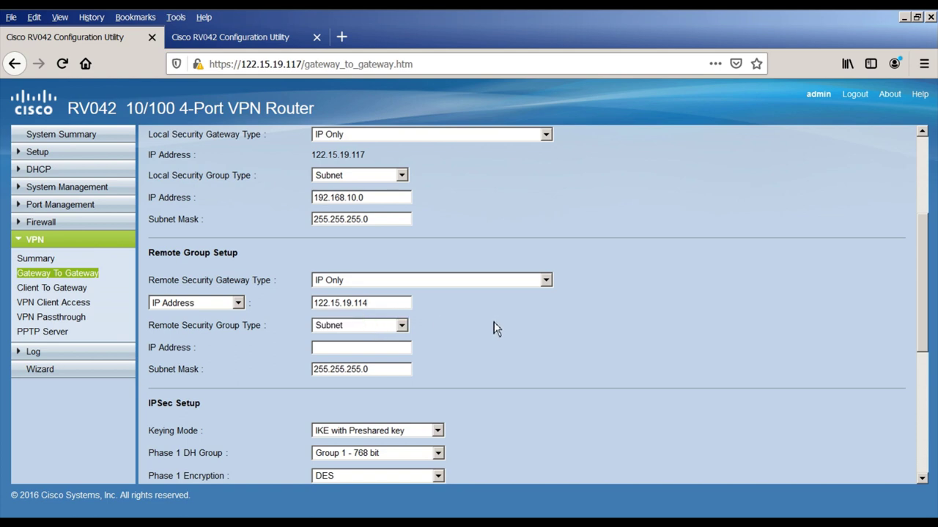
# Step: Set the remote group to Subnet 192.168.11.0 with mask 255.255.255.0
pyautogui.click(360, 329)
pyautogui.click(356, 358)
pyautogui.click(349, 349)
pyautogui.write('192.168.1')
pyautogui.click(377, 363)
pyautogui.moveTo(388, 371); pyautogui.dragTo(301, 375)
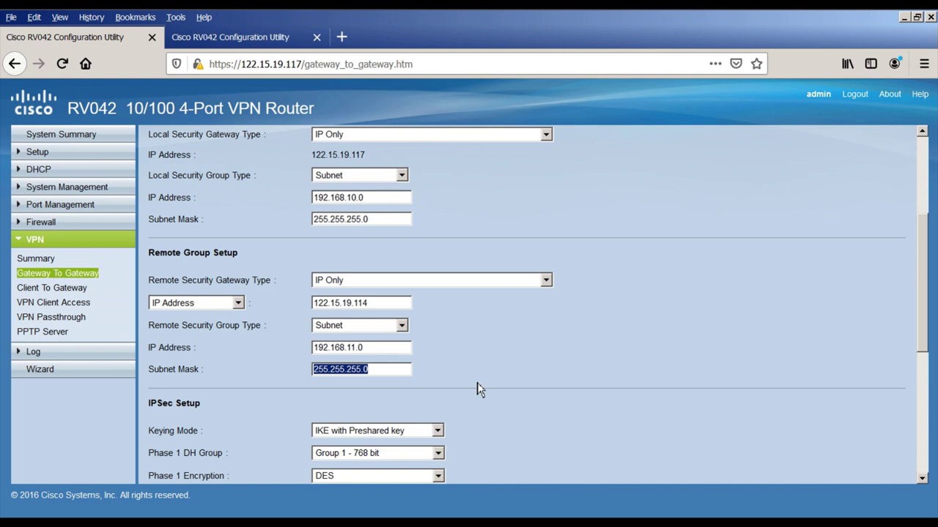
pyautogui.click(477, 383)
pyautogui.scroll(-2, 477, 383)
# Step: Set Phase 1 to Group 2 - 1024 bit, 3DES encryption and SHA1 authentication
pyautogui.scroll(-5, 476, 382)
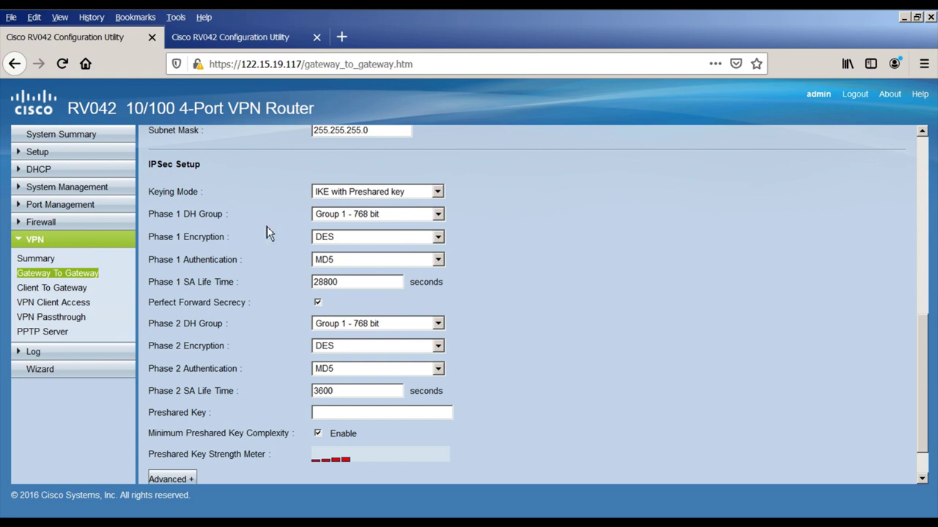
pyautogui.click(374, 216)
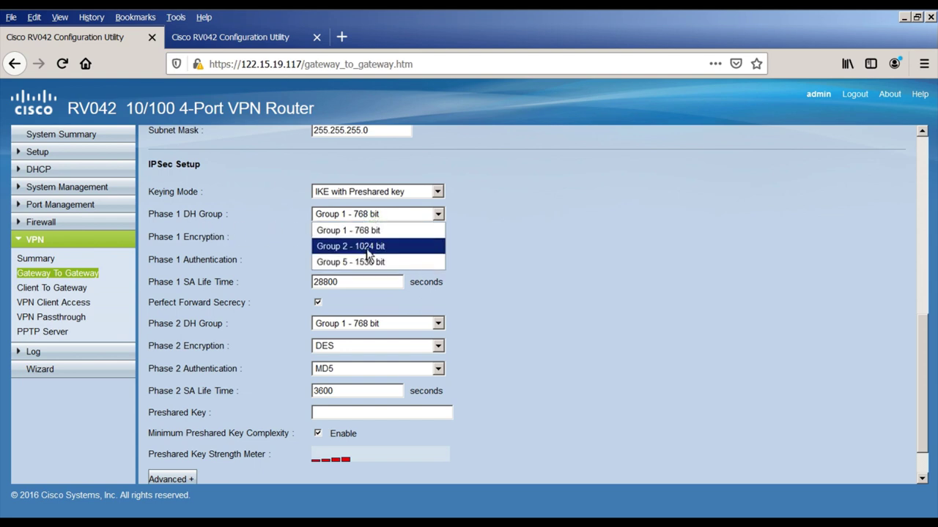
pyautogui.click(369, 247)
pyautogui.click(367, 241)
pyautogui.click(361, 266)
pyautogui.click(355, 262)
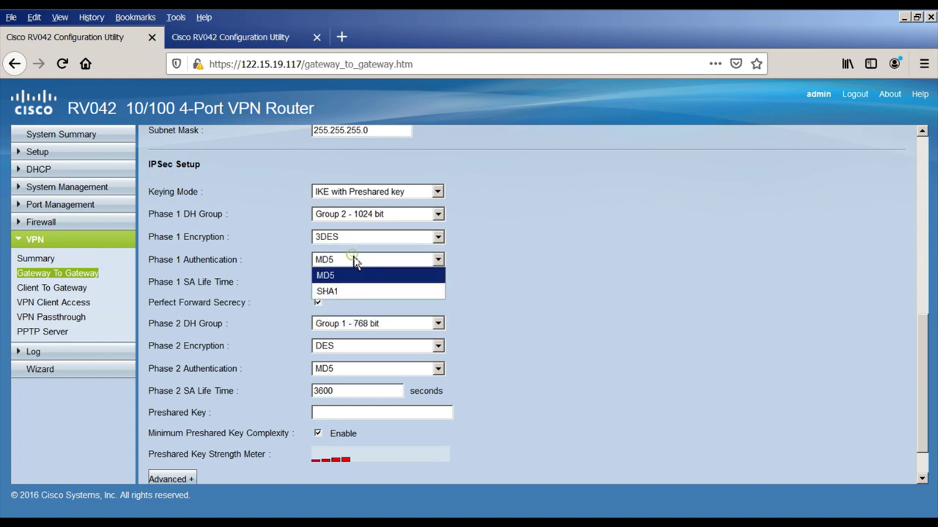
pyautogui.click(345, 286)
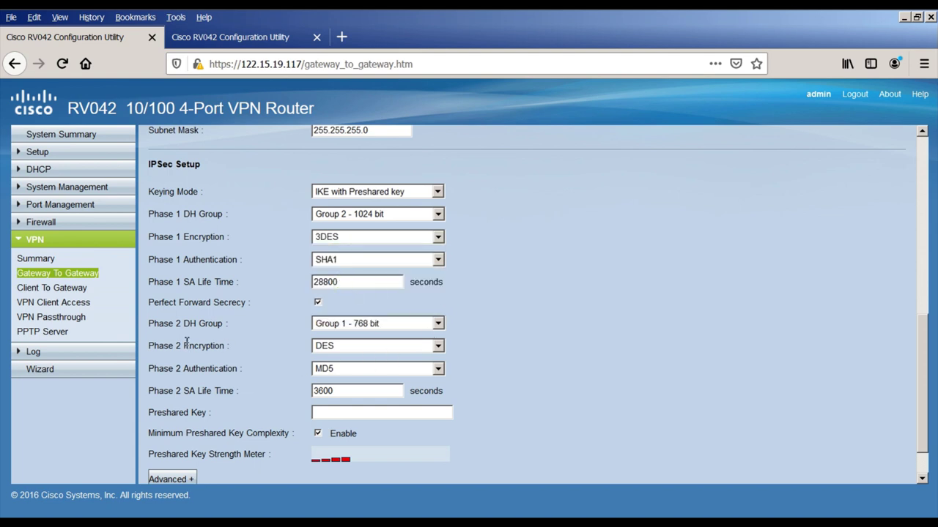
# Step: Set Phase 2 to Group 2 - 1024 bit, AES-128 and SHA1, and enter the preshared key
pyautogui.click(375, 326)
pyautogui.click(372, 357)
pyautogui.click(384, 346)
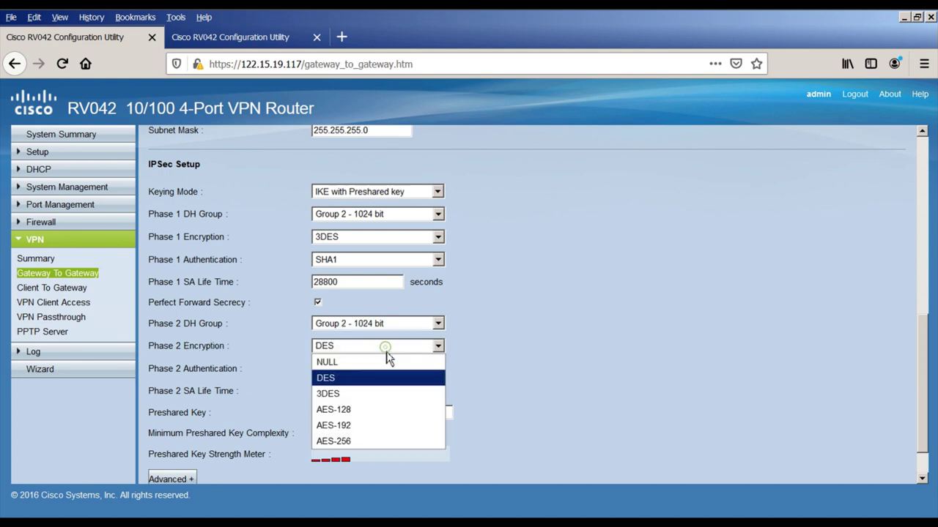
pyautogui.click(369, 412)
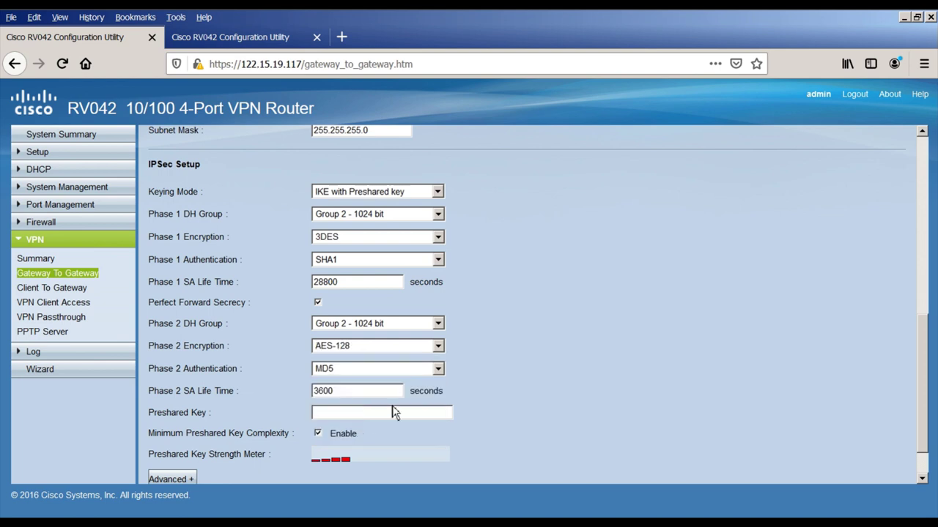
pyautogui.click(386, 373)
pyautogui.click(361, 419)
pyautogui.click(343, 414)
pyautogui.click(490, 437)
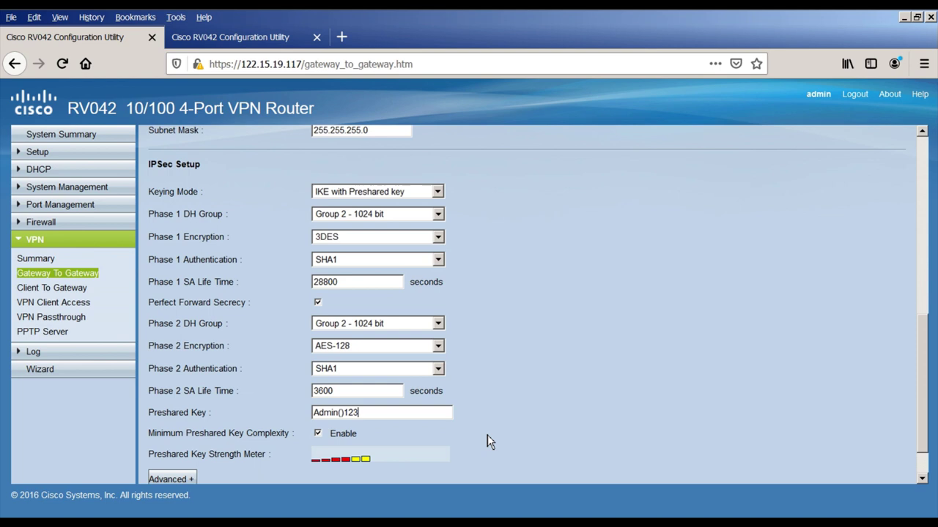
pyautogui.scroll(-2, 487, 435)
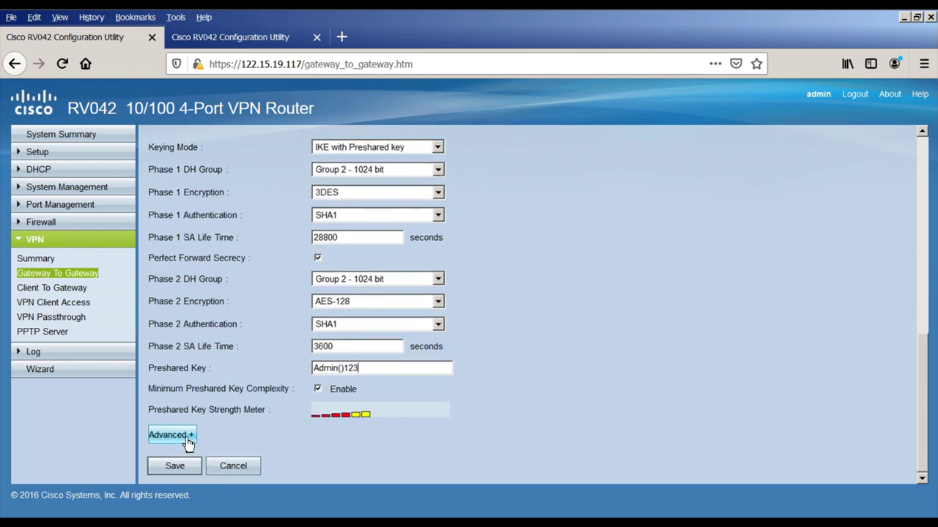
# Step: In Advanced options enable Aggressive Mode, Keep-Alive and Dead Peer Detection with 30-second interval
pyautogui.click(175, 466)
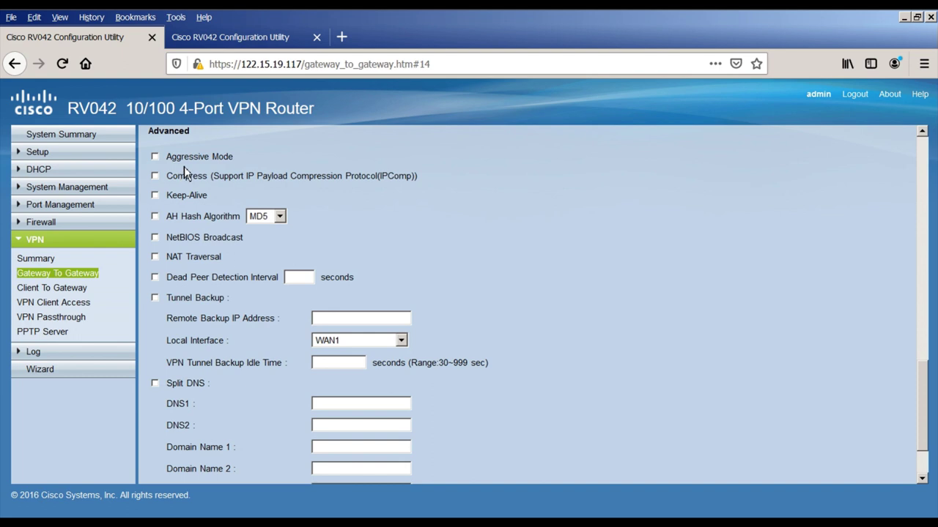
pyautogui.click(156, 160)
pyautogui.click(156, 196)
pyautogui.click(156, 278)
pyautogui.click(315, 274)
pyautogui.write('30')
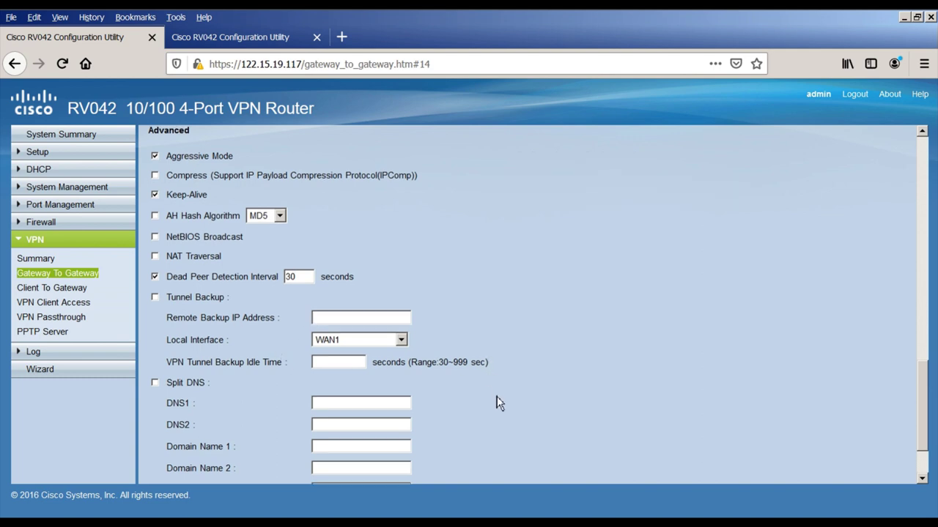
pyautogui.scroll(-2, 496, 402)
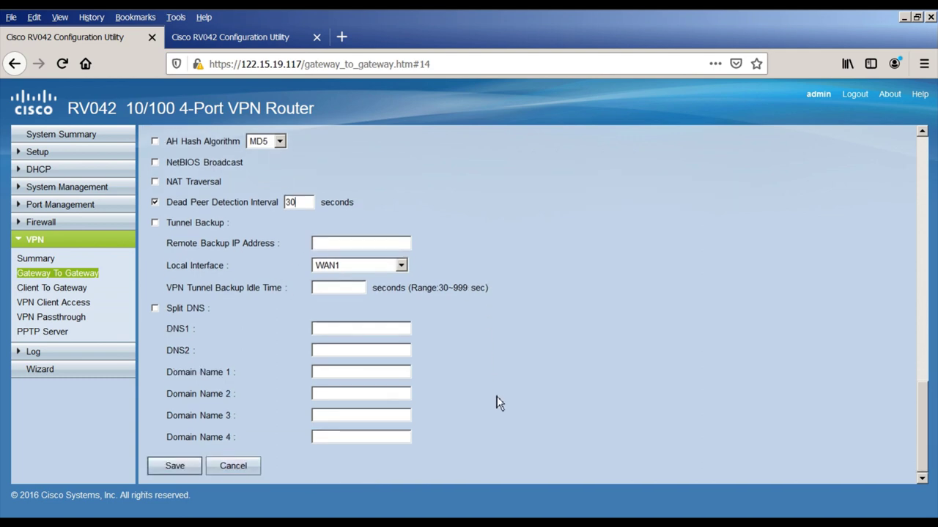
# Step: Save the Head_Office tunnel, go to VPN Summary, and switch to the branch router's tab
pyautogui.click(178, 470)
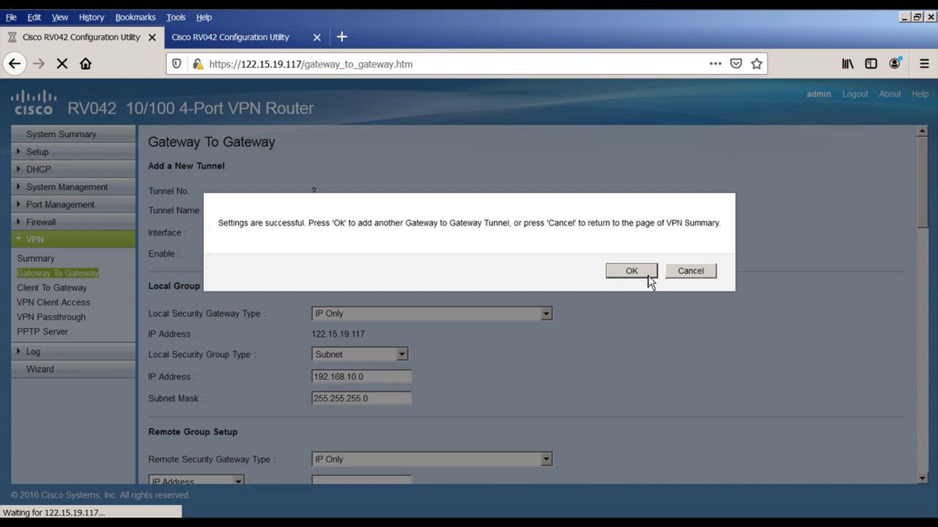
pyautogui.click(690, 277)
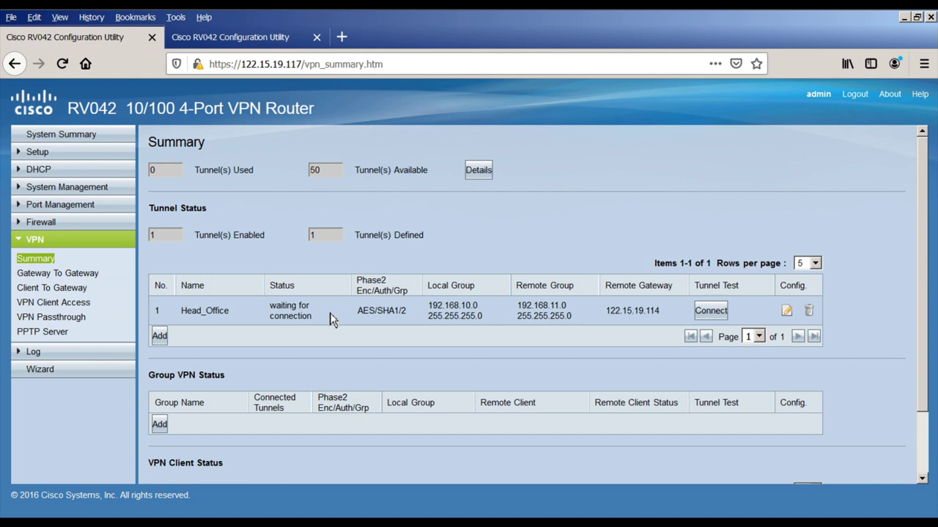
pyautogui.click(247, 41)
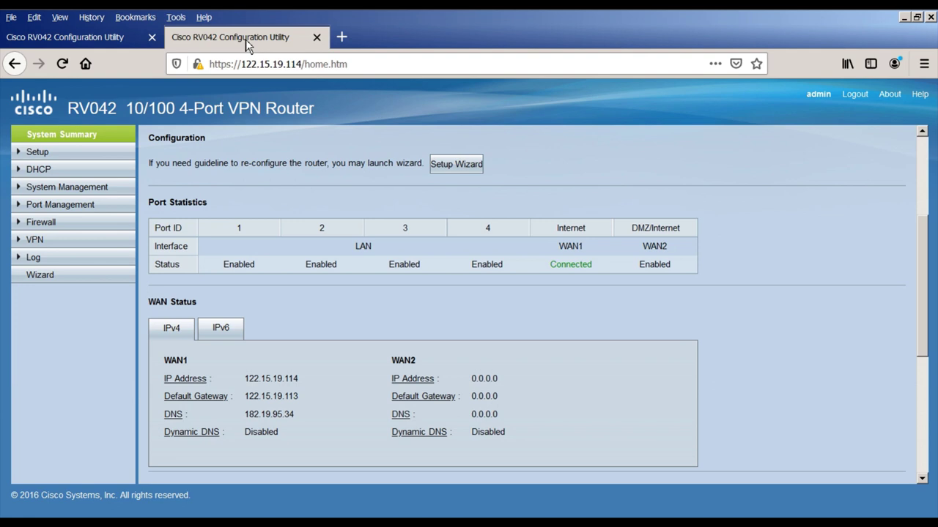
# Step: Start a gateway-to-gateway tunnel named Branch_Office on WAN1 with IP Only local gateway
pyautogui.click(65, 239)
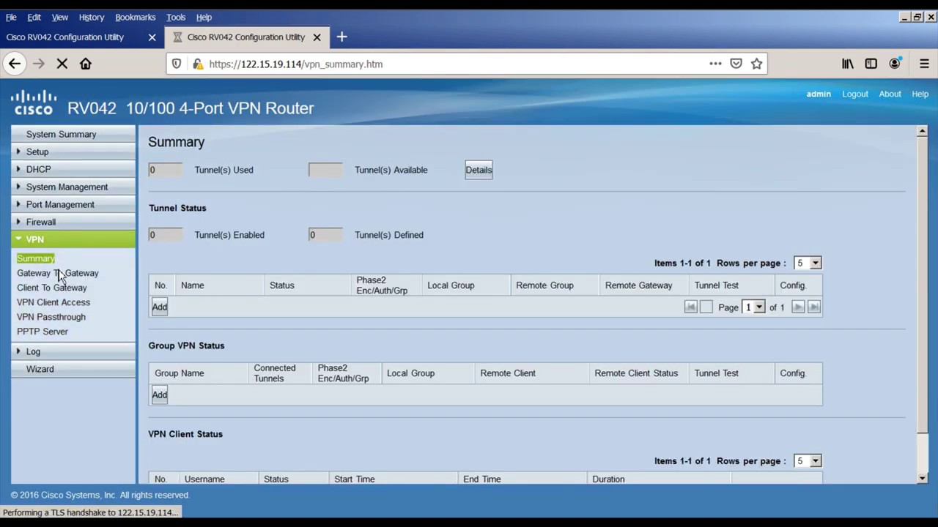
pyautogui.click(63, 276)
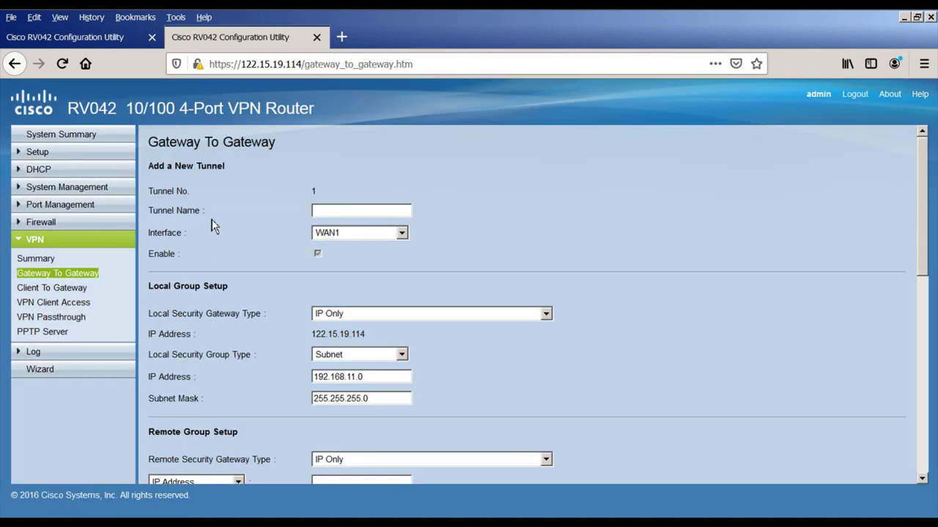
pyautogui.click(325, 216)
pyautogui.write('Branch_Office')
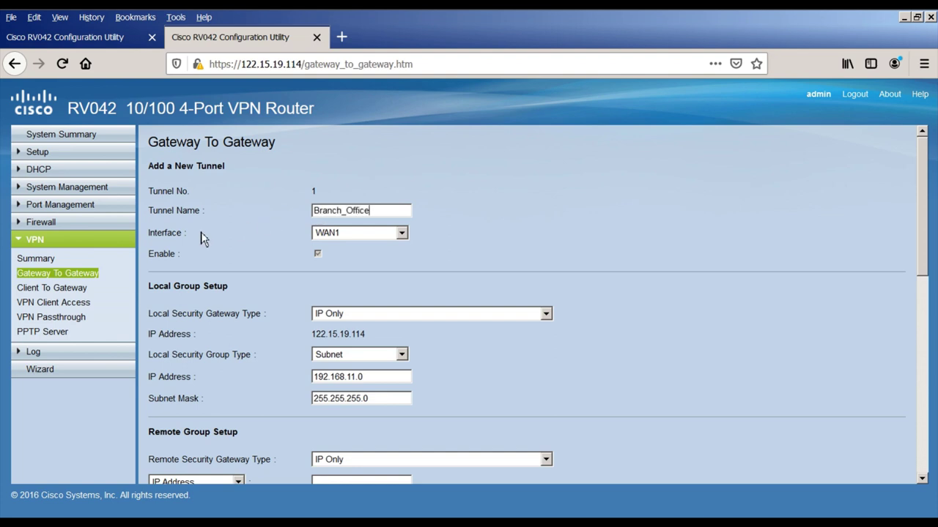
pyautogui.click(363, 234)
pyautogui.click(360, 248)
pyautogui.click(362, 318)
pyautogui.click(365, 330)
pyautogui.moveTo(366, 334); pyautogui.dragTo(316, 334)
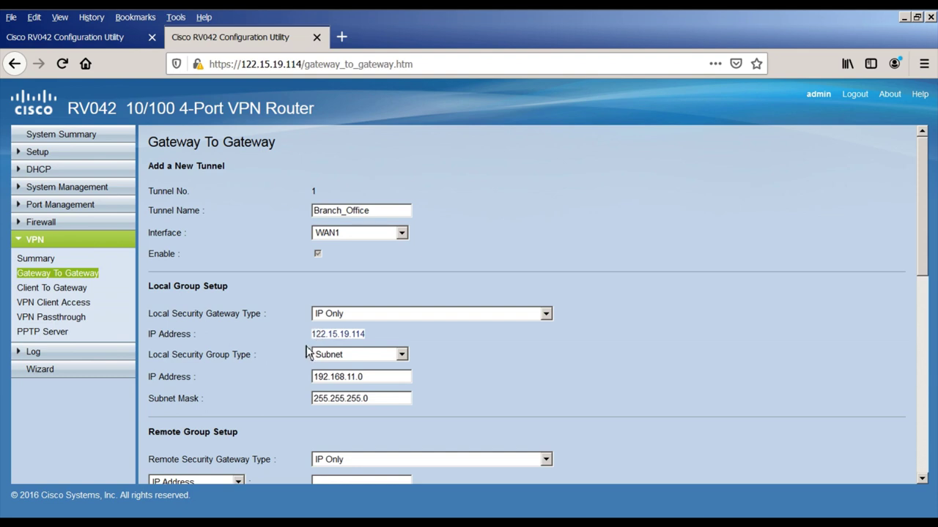
# Step: Keep Subnet local group with 192.168.11.0 and mask 255.255.255.0
pyautogui.click(330, 358)
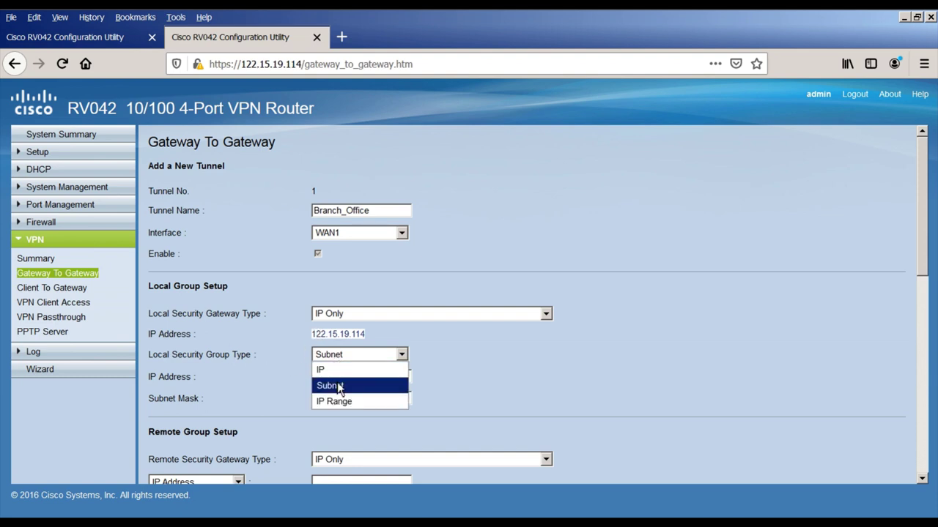
pyautogui.click(326, 385)
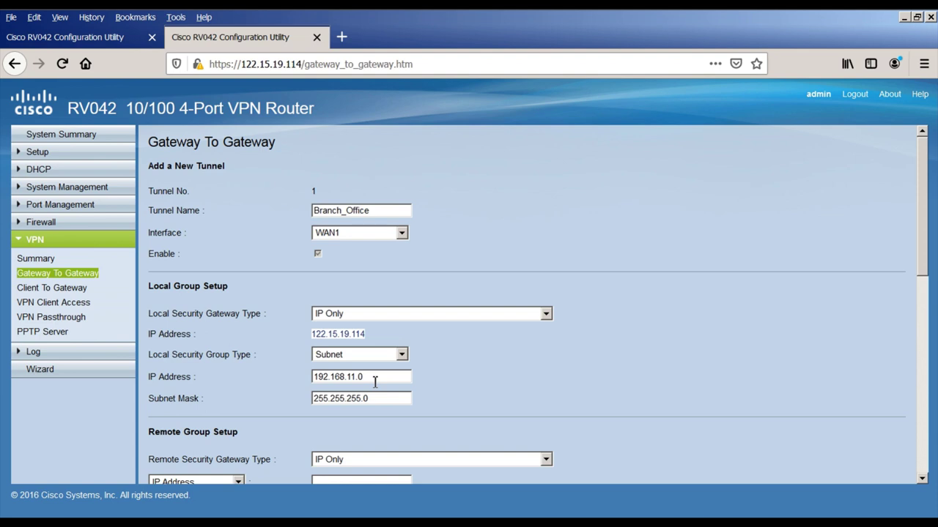
pyautogui.moveTo(375, 379); pyautogui.dragTo(314, 380)
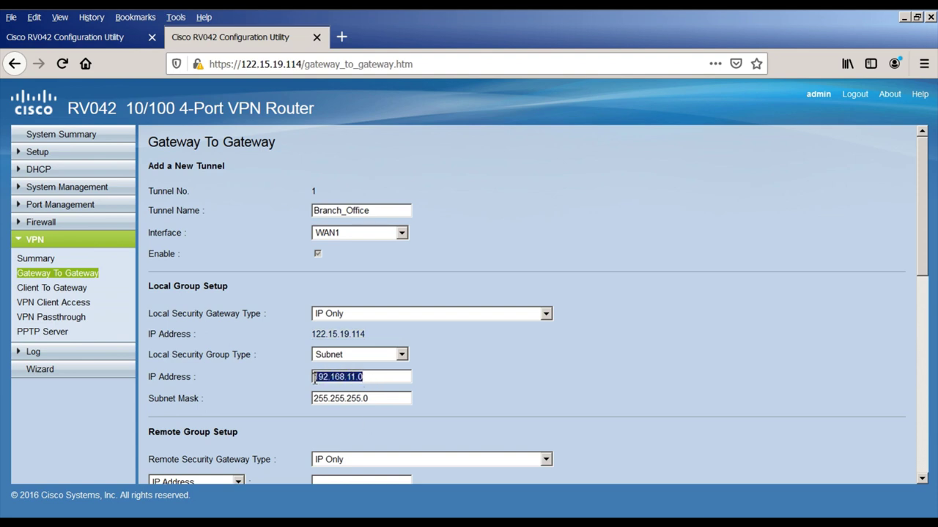
pyautogui.moveTo(376, 401); pyautogui.dragTo(310, 401)
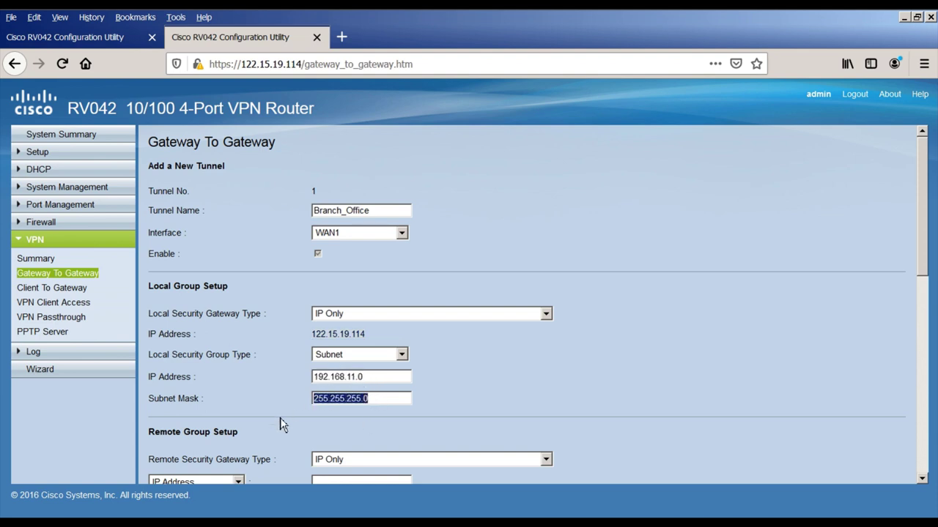
pyautogui.scroll(-5, 279, 418)
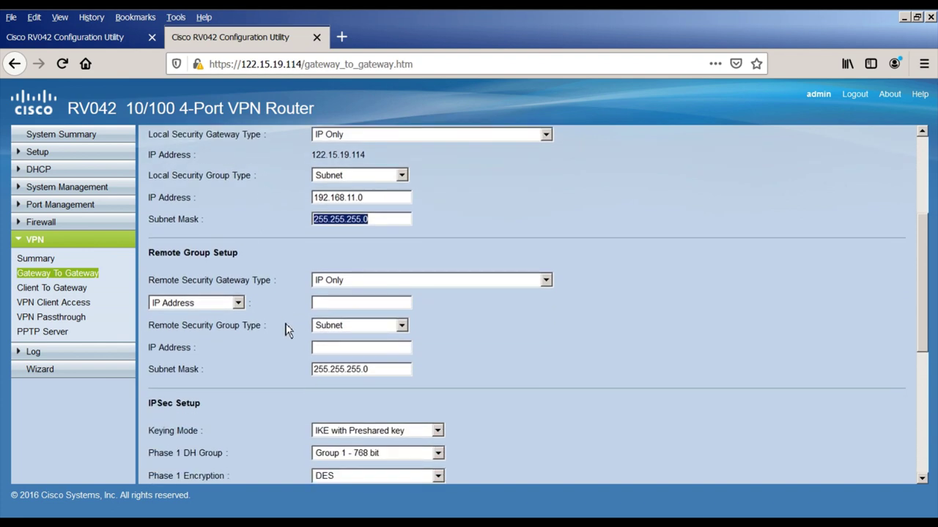
# Step: Set the remote gateway to IP Only, identified by IP address 122.15.19.117
pyautogui.click(357, 285)
pyautogui.click(334, 295)
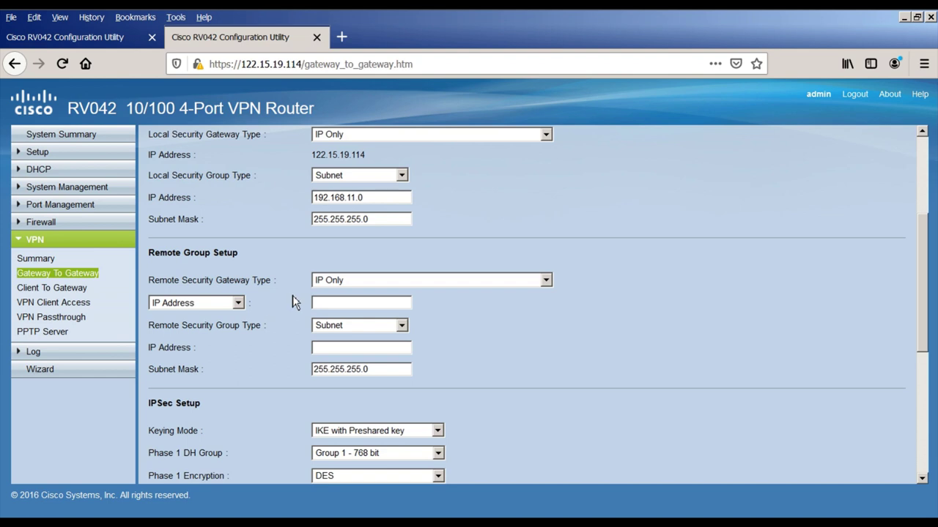
pyautogui.click(237, 302)
pyautogui.click(199, 320)
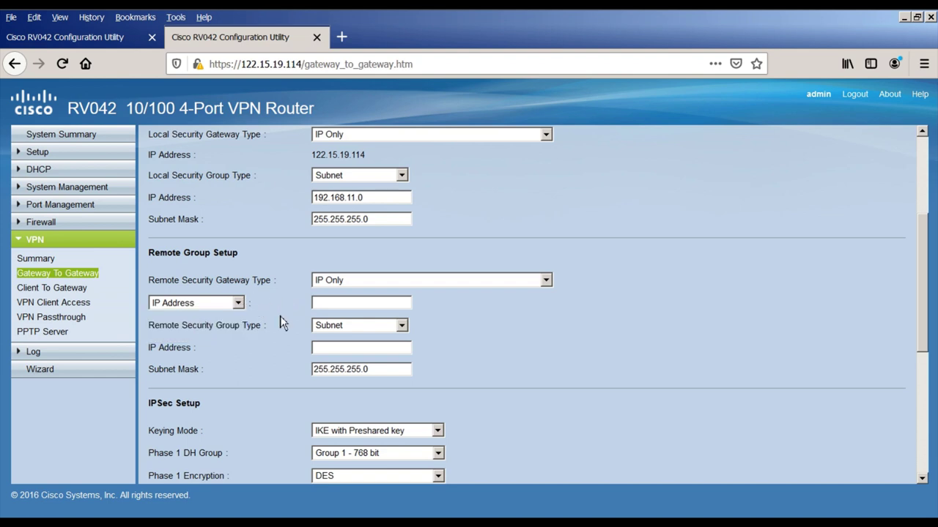
pyautogui.click(340, 304)
pyautogui.write('12')
pyautogui.write('15.19.117')
# Step: Set the remote group to Subnet 192.168.10.0 with mask 255.255.255.0
pyautogui.click(332, 331)
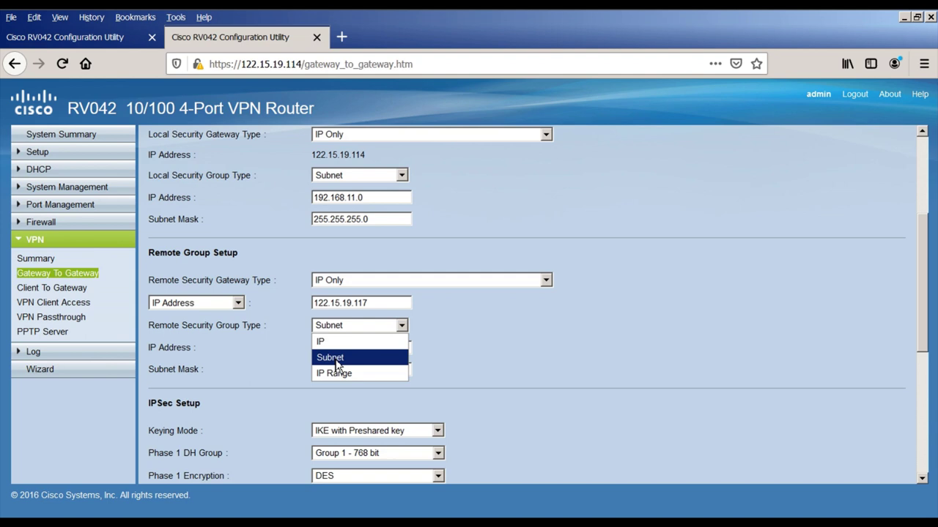
pyautogui.click(336, 359)
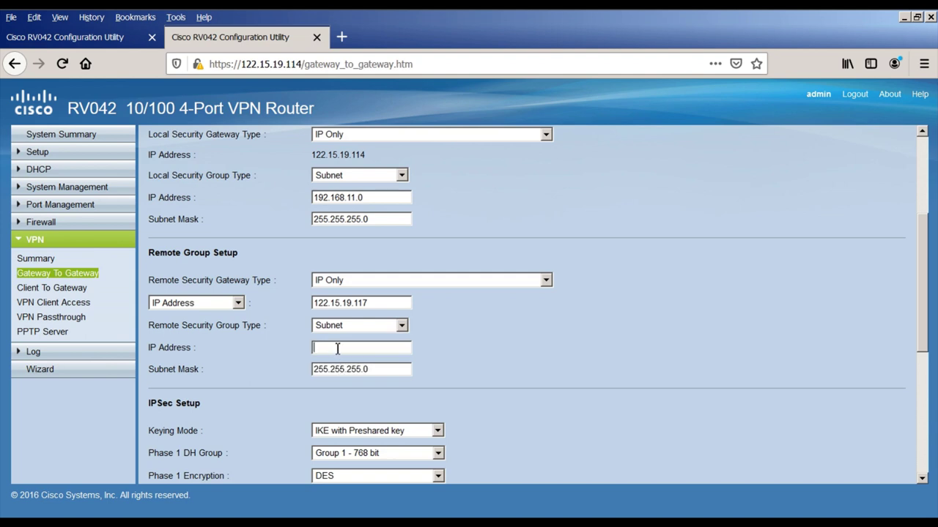
pyautogui.write('192.168.')
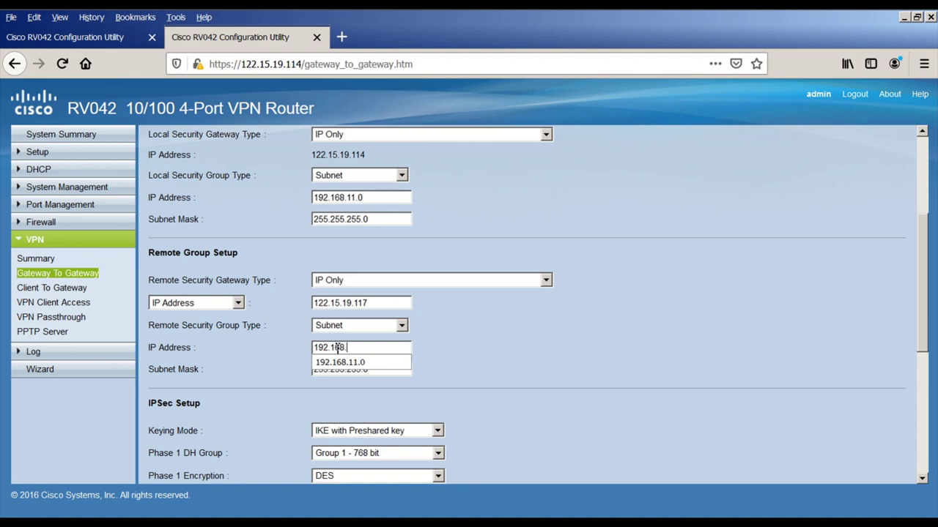
pyautogui.write('10.0')
pyautogui.moveTo(368, 370); pyautogui.dragTo(312, 374)
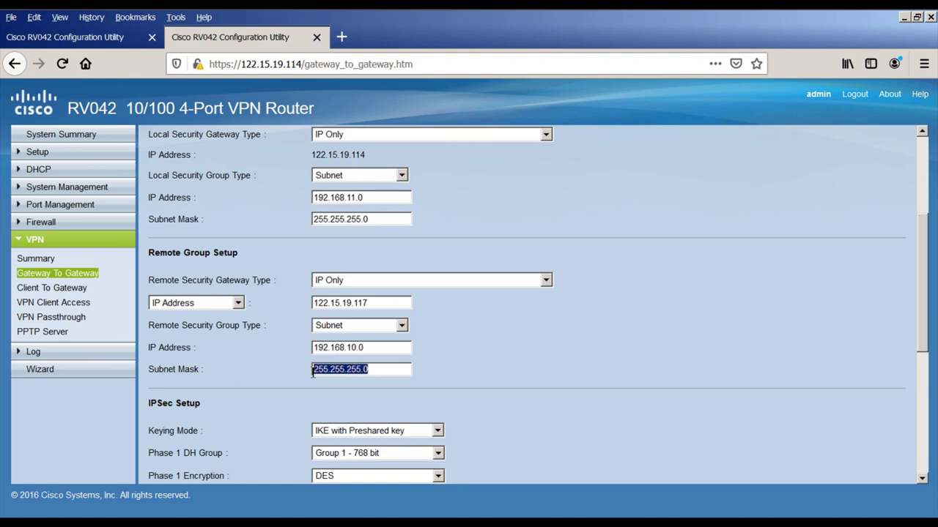
pyautogui.scroll(-5, 278, 382)
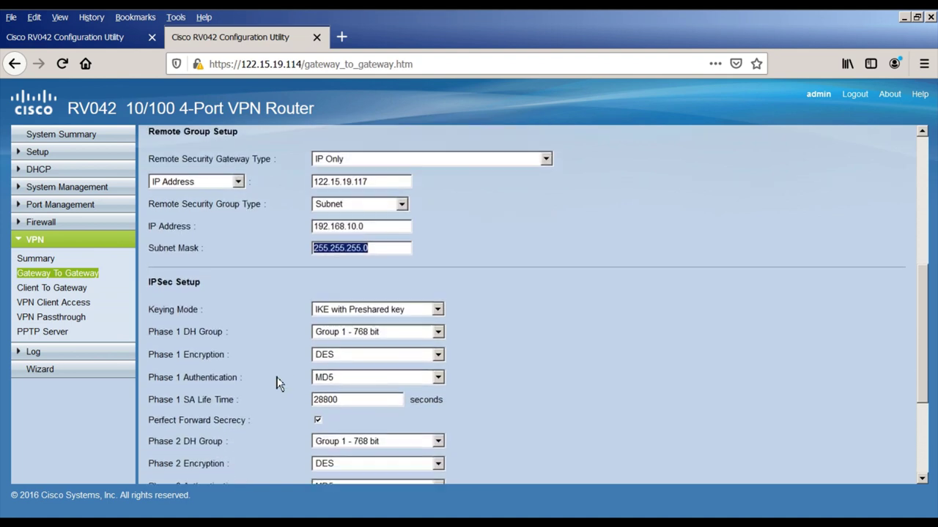
# Step: Set Phase 1 to DH Group 2 - 1024 bit, 3DES encryption and SHA1 authentication
pyautogui.scroll(-2, 278, 382)
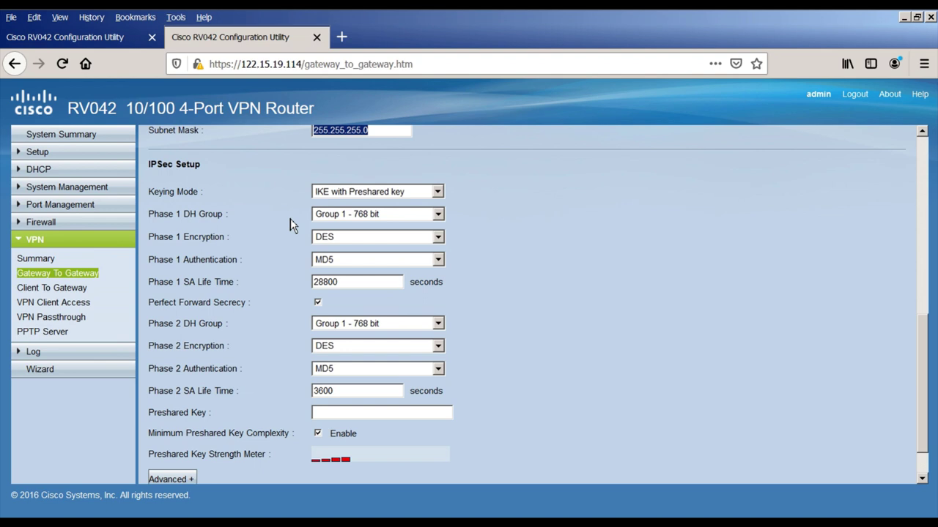
pyautogui.click(360, 219)
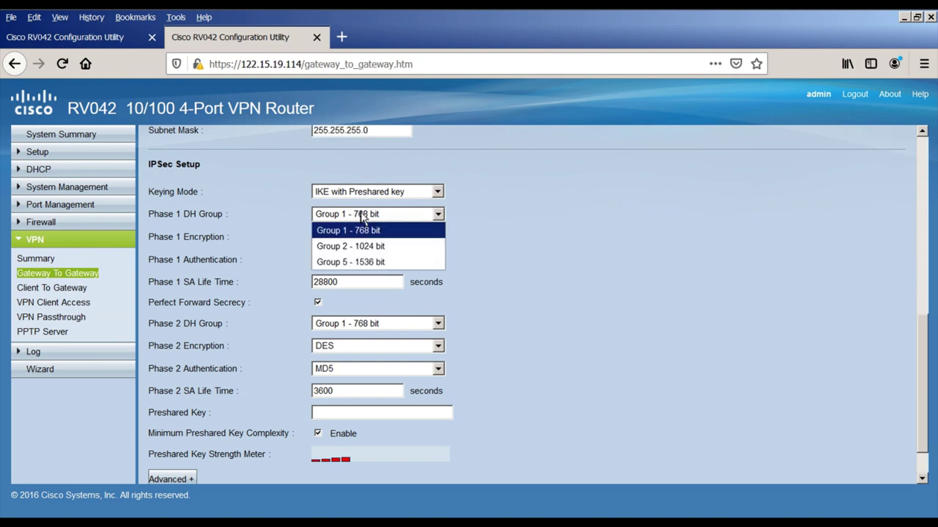
pyautogui.click(352, 247)
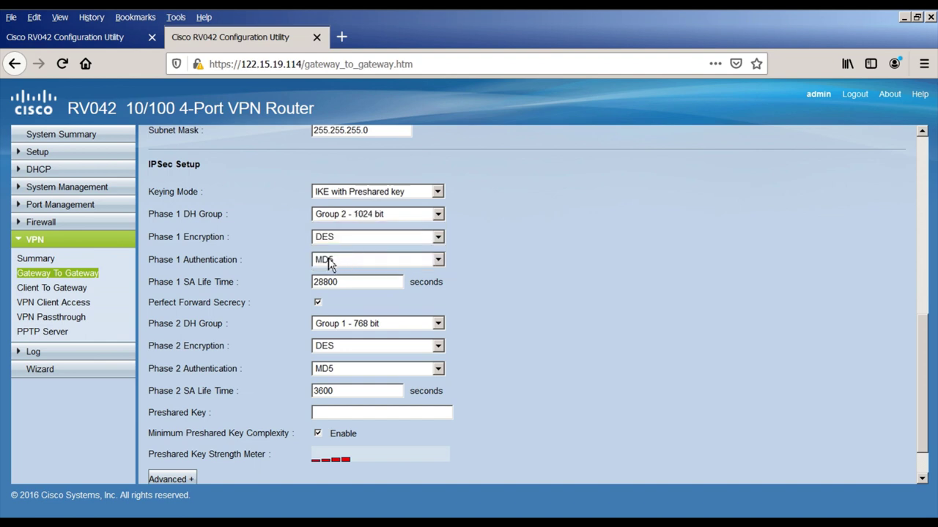
pyautogui.click(340, 239)
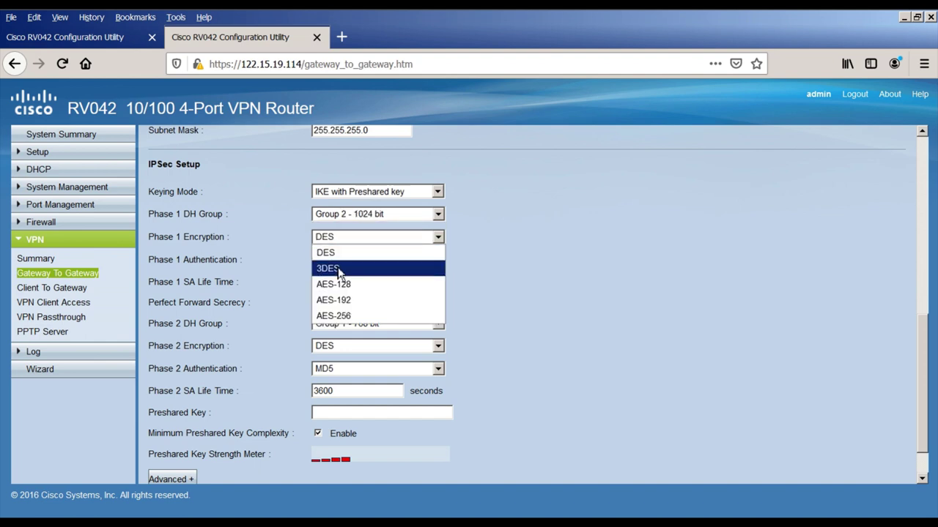
pyautogui.click(339, 268)
pyautogui.click(340, 264)
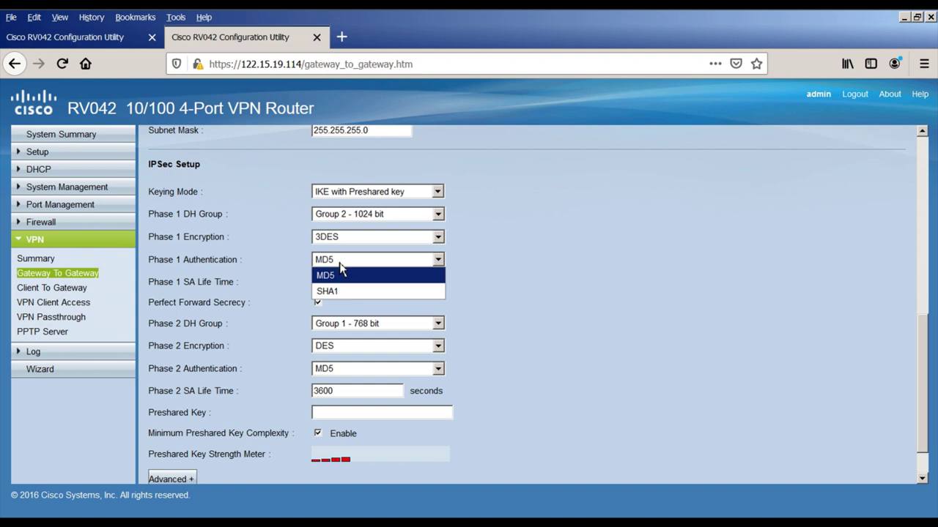
pyautogui.click(334, 294)
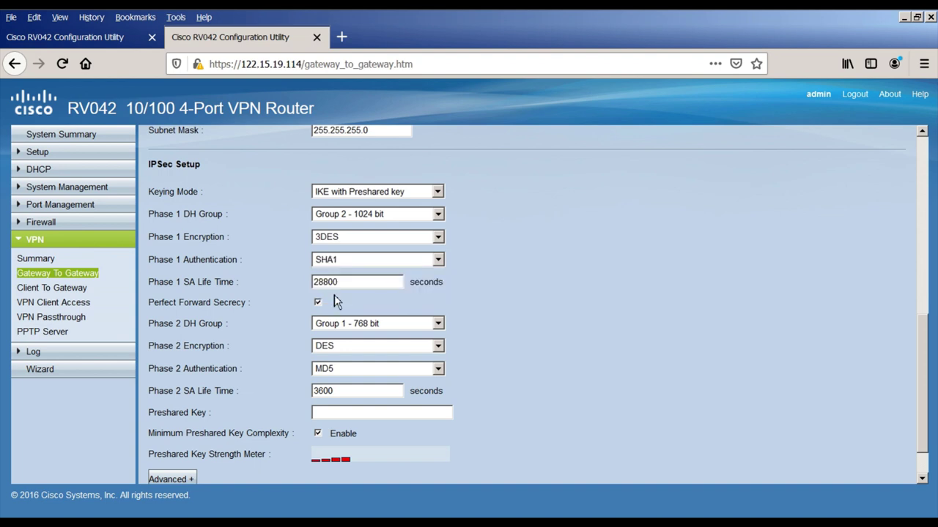
# Step: Set Phase 2 to DH Group 2 - 1024 bit, AES-128 encryption and SHA1 authentication
pyautogui.click(357, 324)
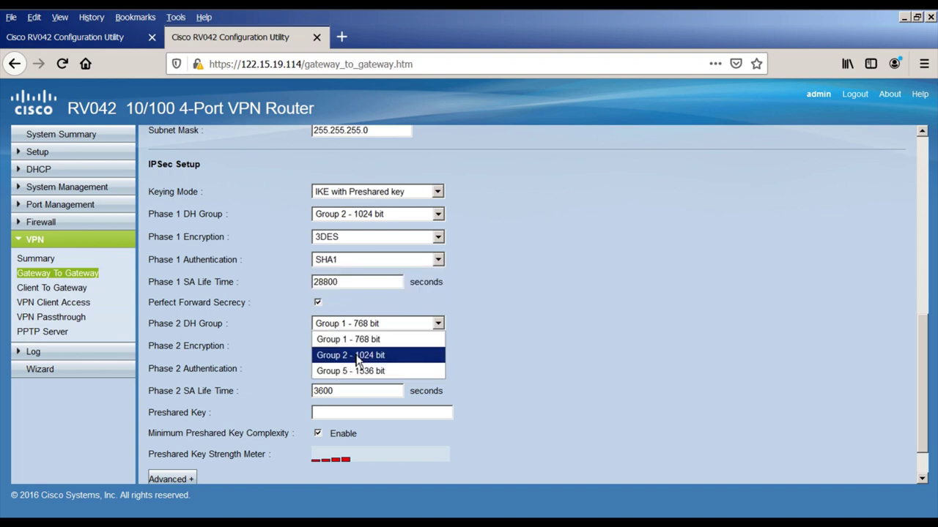
pyautogui.click(358, 356)
pyautogui.click(359, 350)
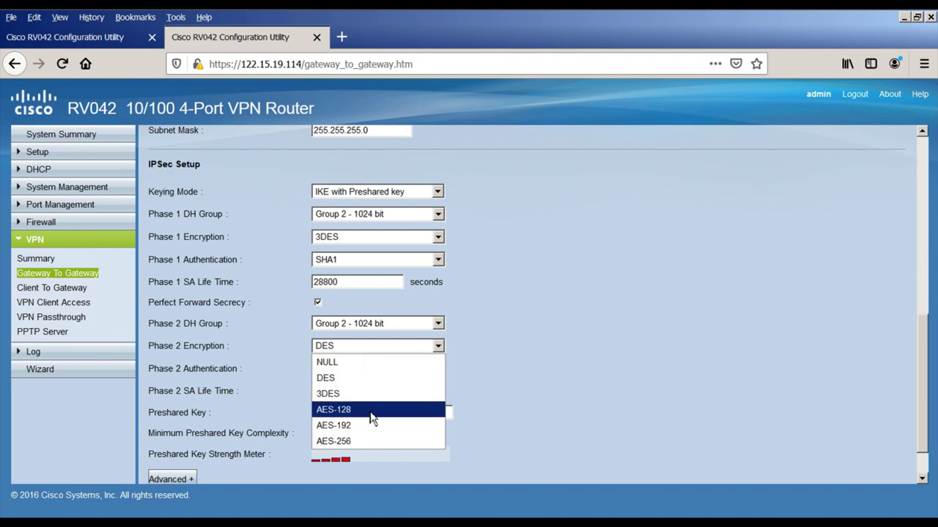
pyautogui.click(371, 414)
pyautogui.click(363, 372)
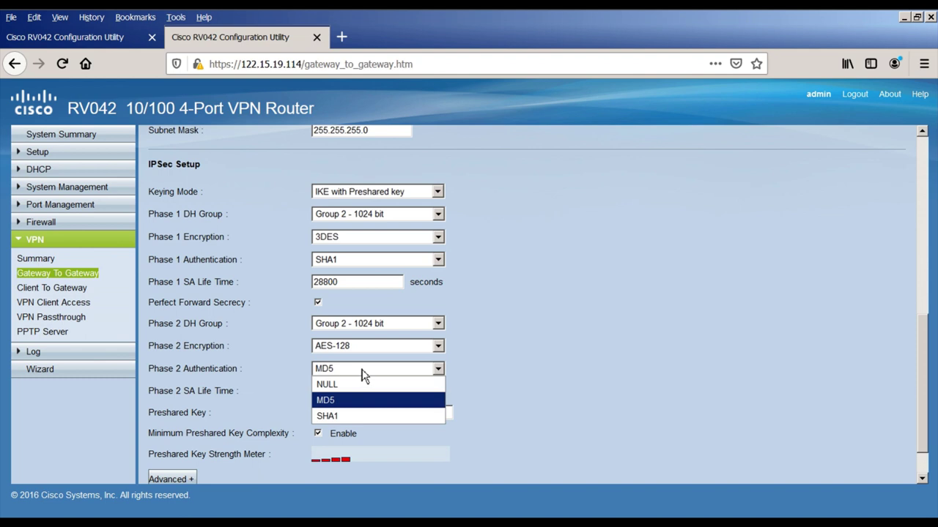
pyautogui.click(355, 416)
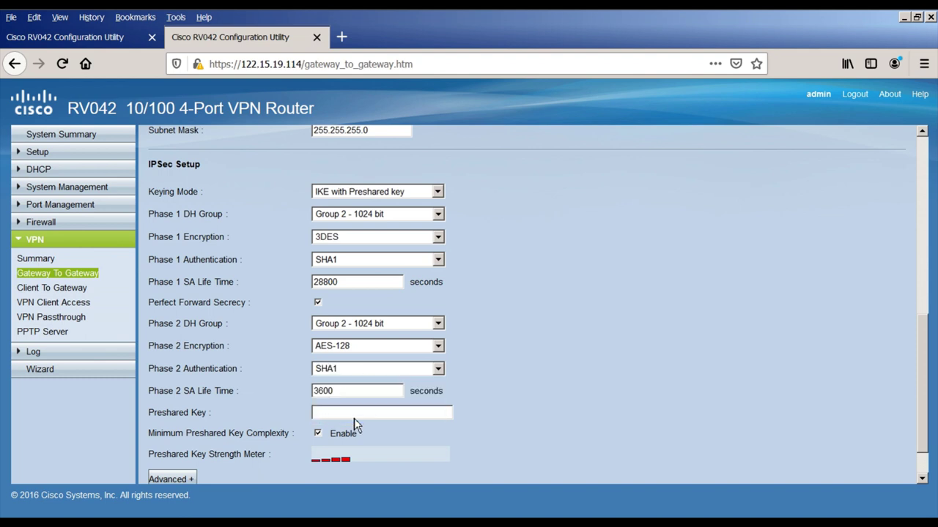
# Step: Enter the tunnel's preshared key
pyautogui.click(348, 413)
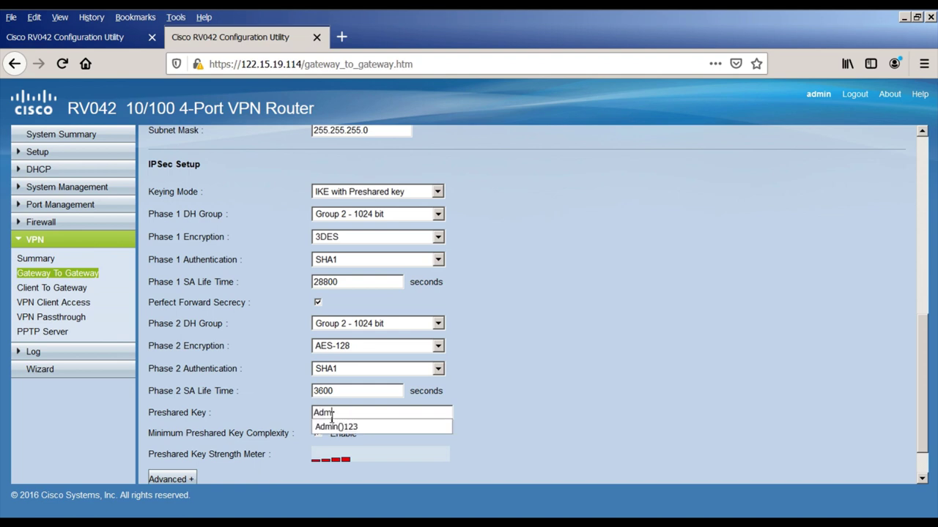
pyautogui.click(341, 427)
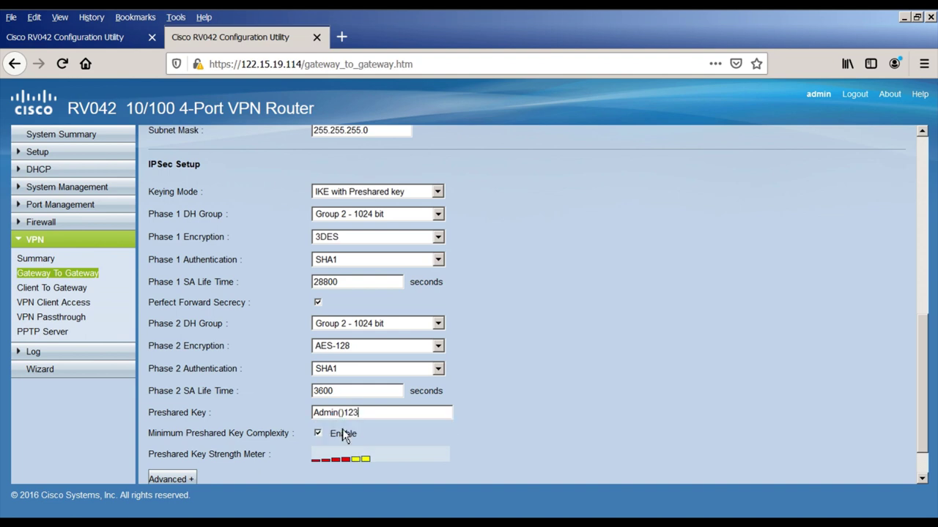
pyautogui.scroll(-1, 255, 447)
# Step: Enable Aggressive Mode and a 30-second Dead Peer Detection interval under Advanced, then save the Branch_Office tunnel
pyautogui.click(189, 435)
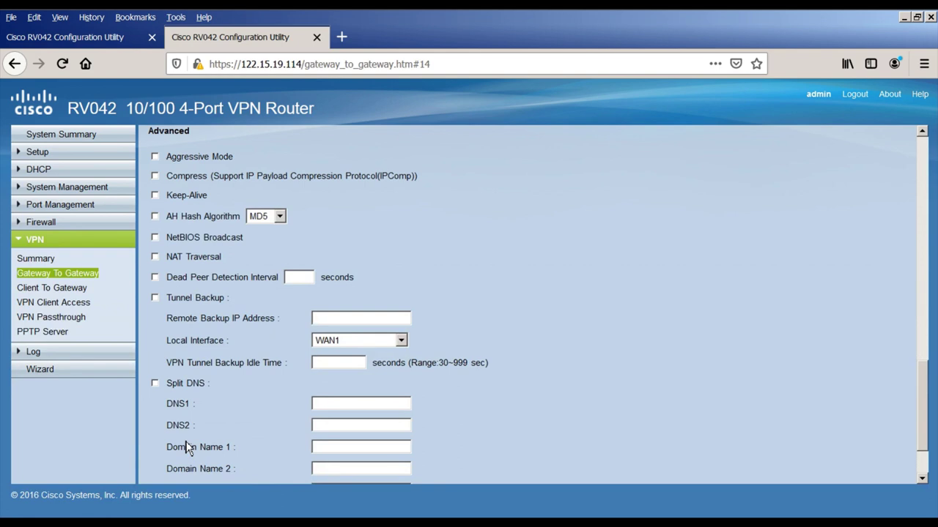
pyautogui.click(154, 158)
pyautogui.click(293, 277)
pyautogui.write('30')
pyautogui.click(258, 401)
pyautogui.scroll(-2, 258, 405)
pyautogui.click(175, 467)
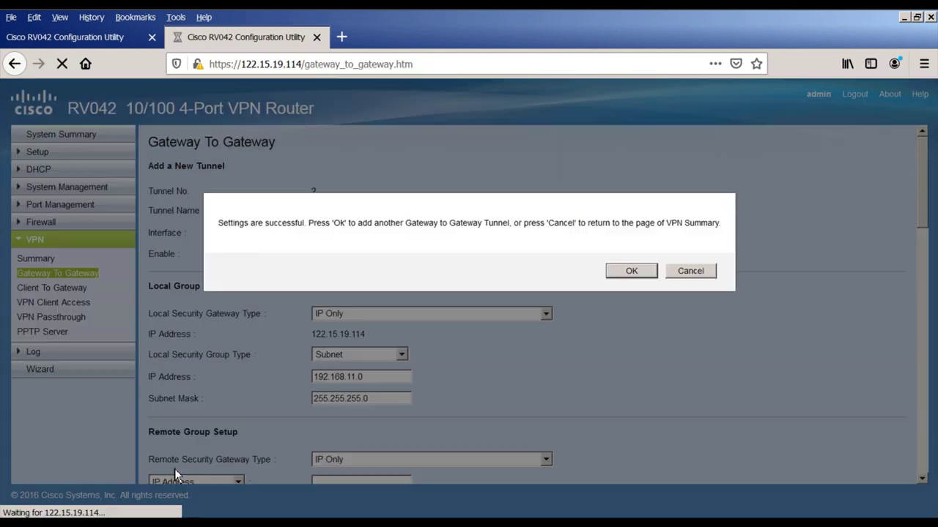
# Step: Confirm Branch_Office shows Connected in VPN Summary, then return to the head office router's summary
pyautogui.click(701, 276)
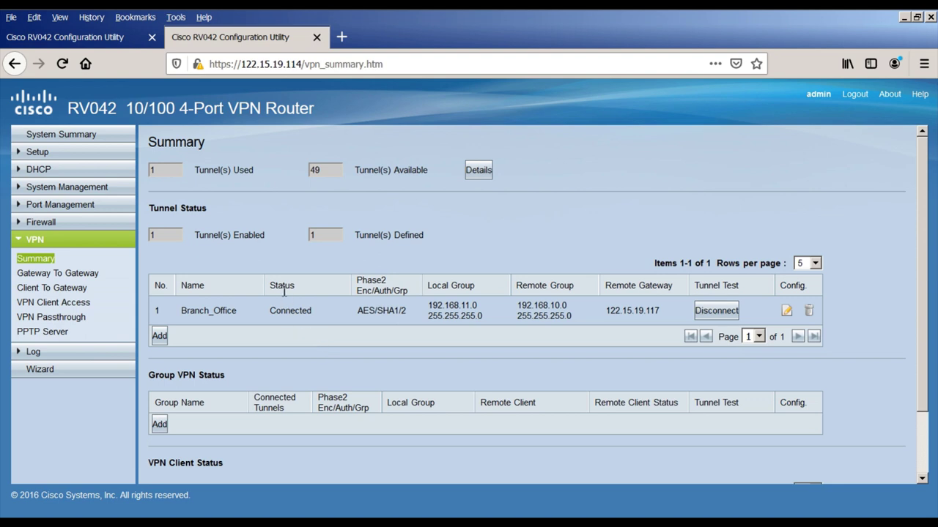
pyautogui.moveTo(270, 311); pyautogui.dragTo(292, 313)
pyautogui.click(322, 315)
pyautogui.click(97, 45)
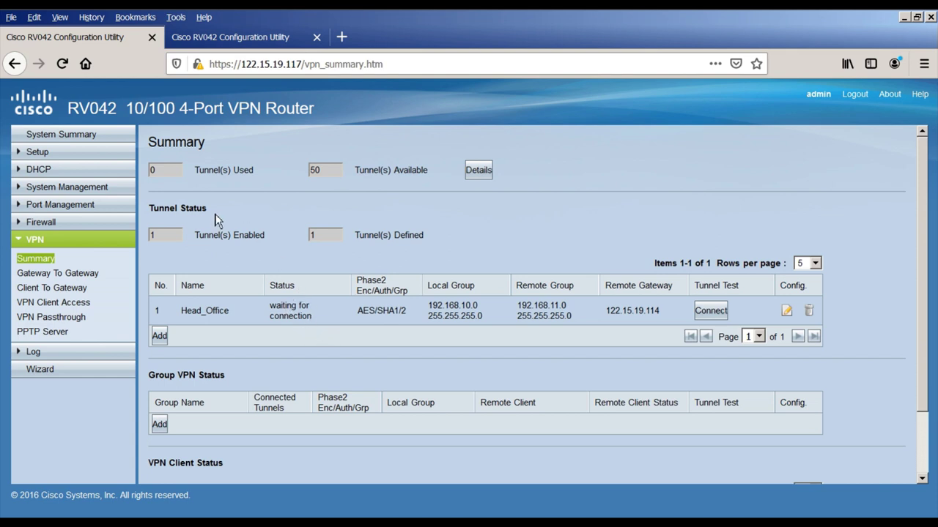
# Step: Refresh the head office summary to see Head_Office Connected, 1 tunnel used and 49 available
pyautogui.click(69, 63)
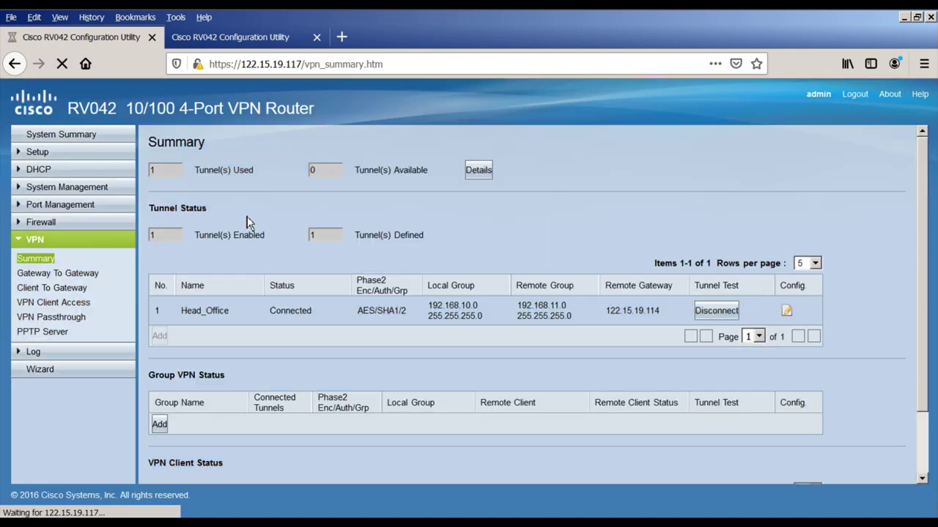
pyautogui.doubleClick(320, 174)
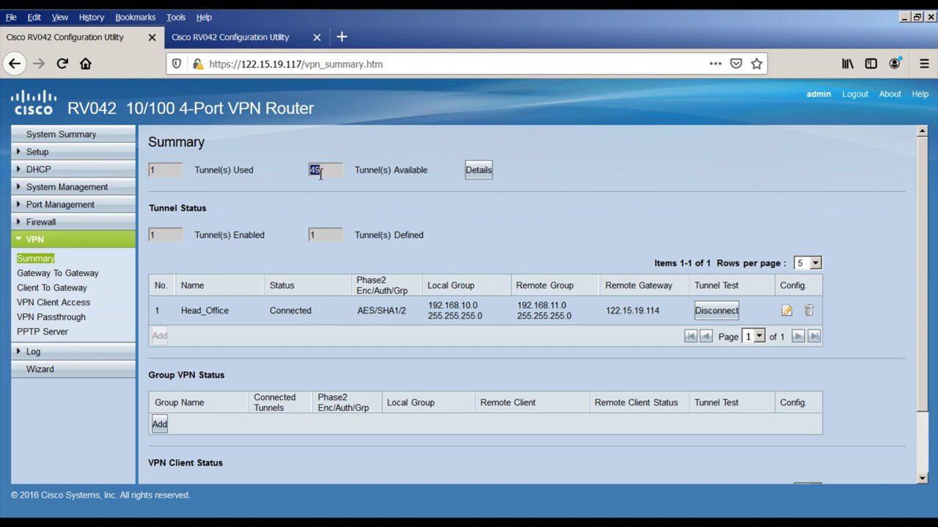
pyautogui.moveTo(161, 173); pyautogui.dragTo(152, 171)
pyautogui.click(788, 314)
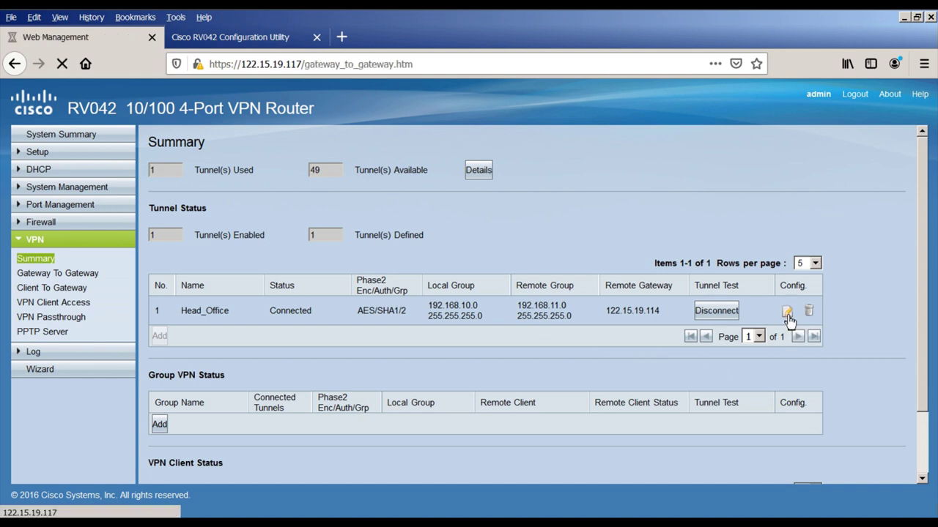
pyautogui.scroll(-8, 593, 372)
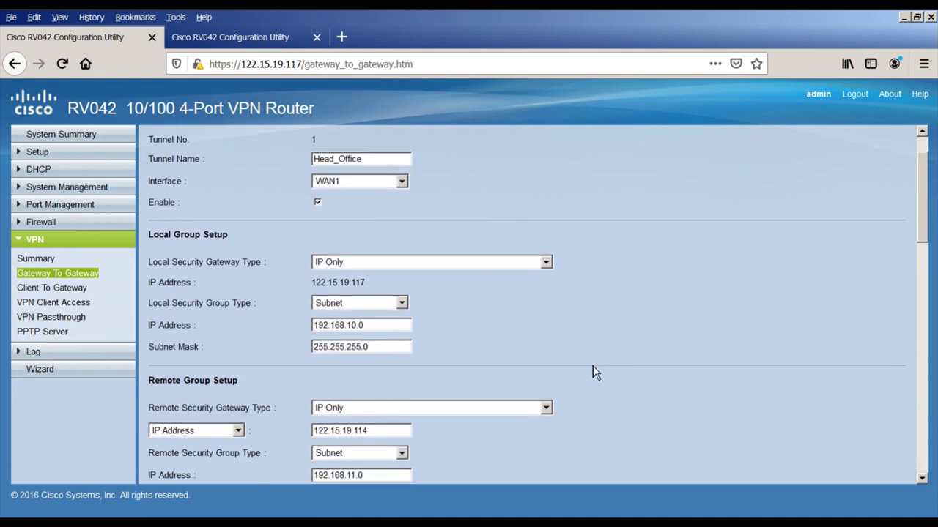
pyautogui.scroll(-5, 592, 372)
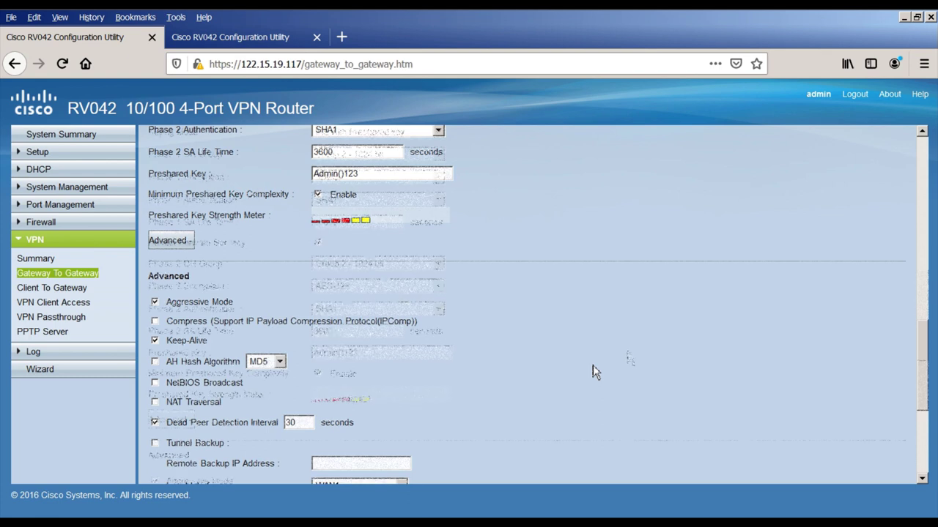
pyautogui.scroll(3, 593, 372)
pyautogui.click(35, 262)
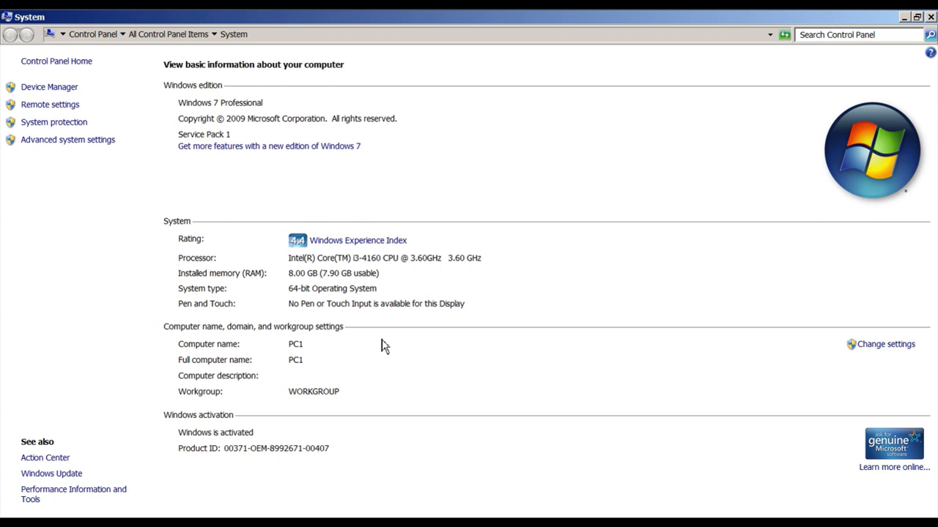
# Step: Open an administrator Command Prompt on PC1 and type ping 192.168.11.3, then check the diagram
pyautogui.press('super+r')
pyautogui.write('cmd')
pyautogui.press('Return')
pyautogui.write('ping ')
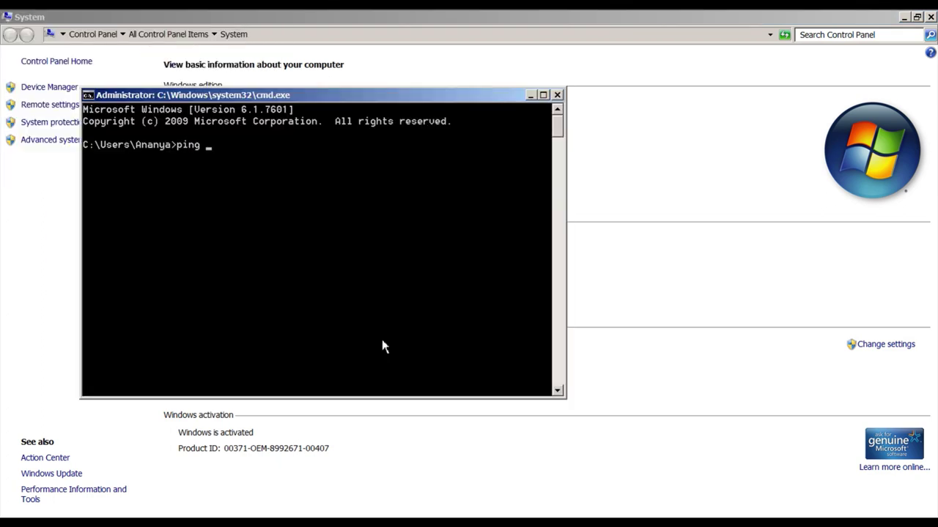
pyautogui.write('192.168.11.3')
pyautogui.hotkey('alt', 'Tab')
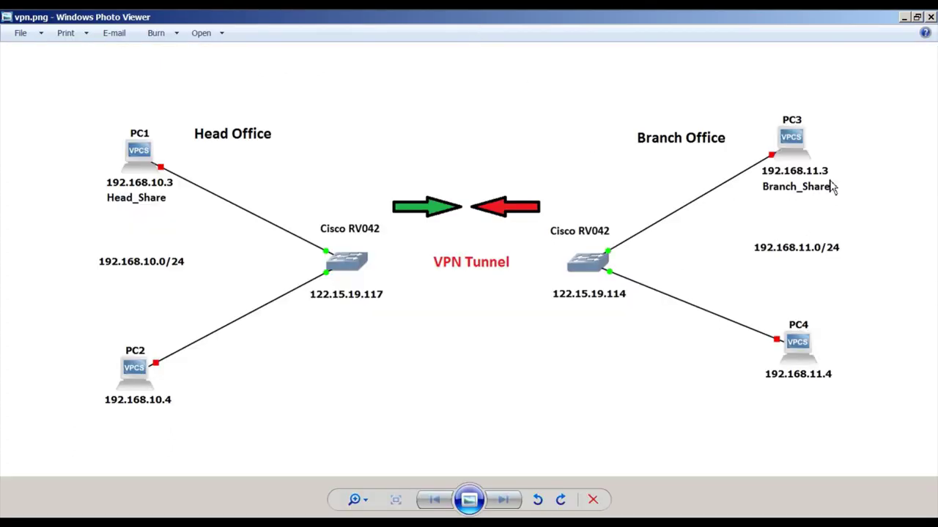
# Step: Run the ping to 192.168.11.3 from the command window, getting 4 replies with 0% loss
pyautogui.hotkey('alt', 'Tab')
pyautogui.press('Return')
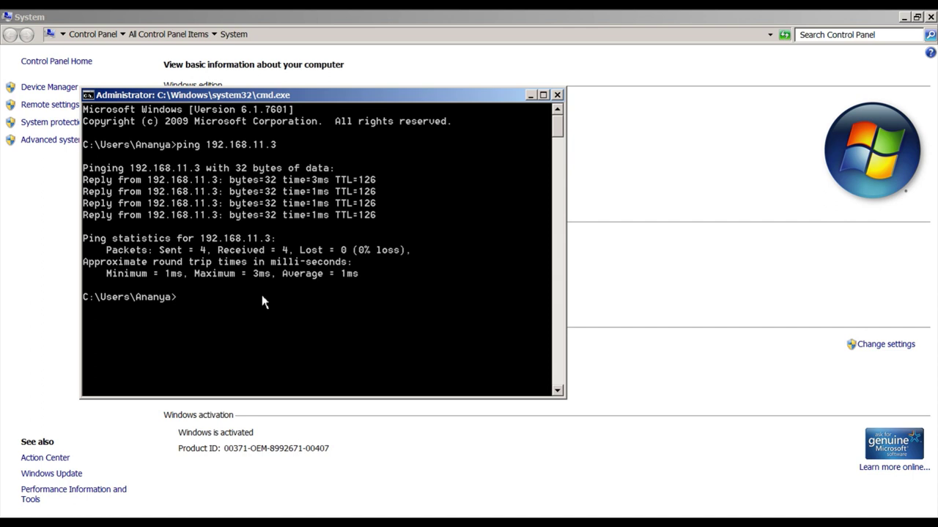
# Step: Open \\192.168.11.3 from PC1, signing in with the branch PC's user name and password
pyautogui.press('super+r')
pyautogui.write('\\1')
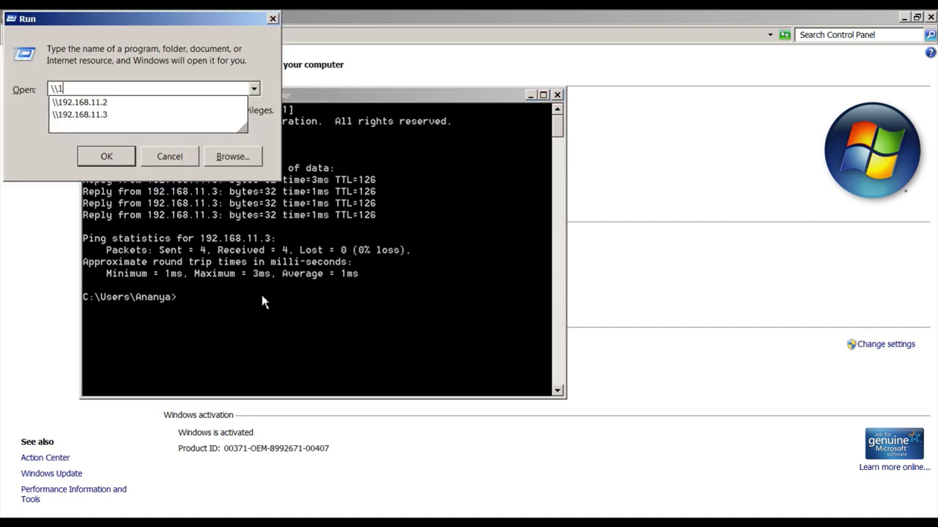
pyautogui.write('92.168.11.3')
pyautogui.press('Return')
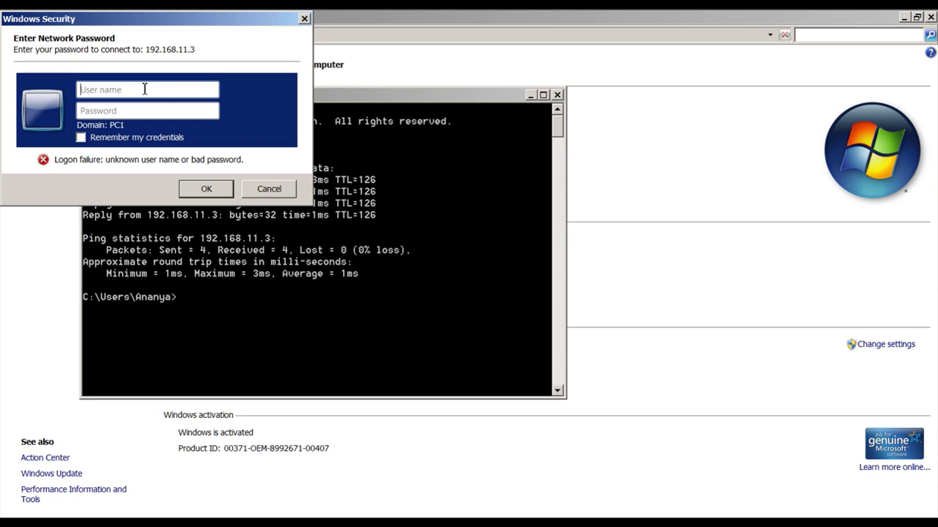
pyautogui.write('rakshit')
pyautogui.press('Tab')
pyautogui.press('Return')
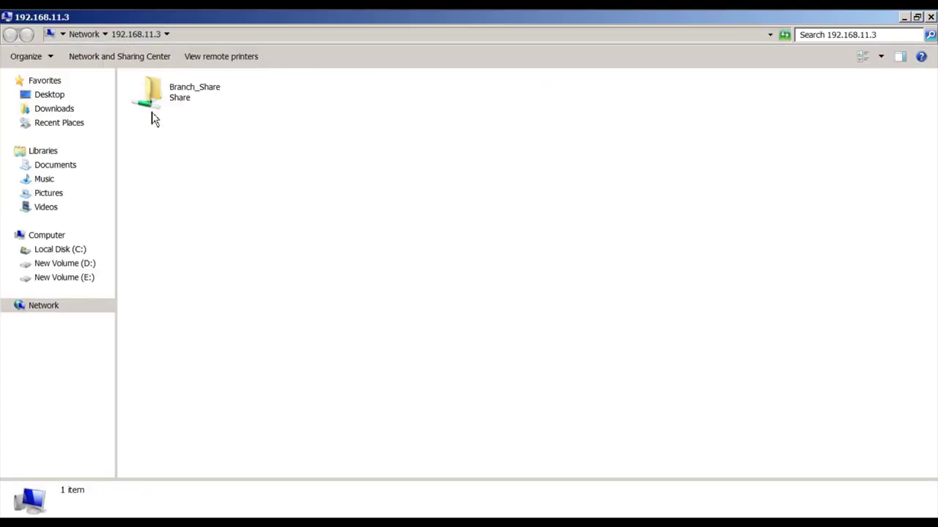
# Step: Open Branch_Share and select B_My Pc Support.xlsx
pyautogui.click(189, 106)
pyautogui.doubleClick(187, 101)
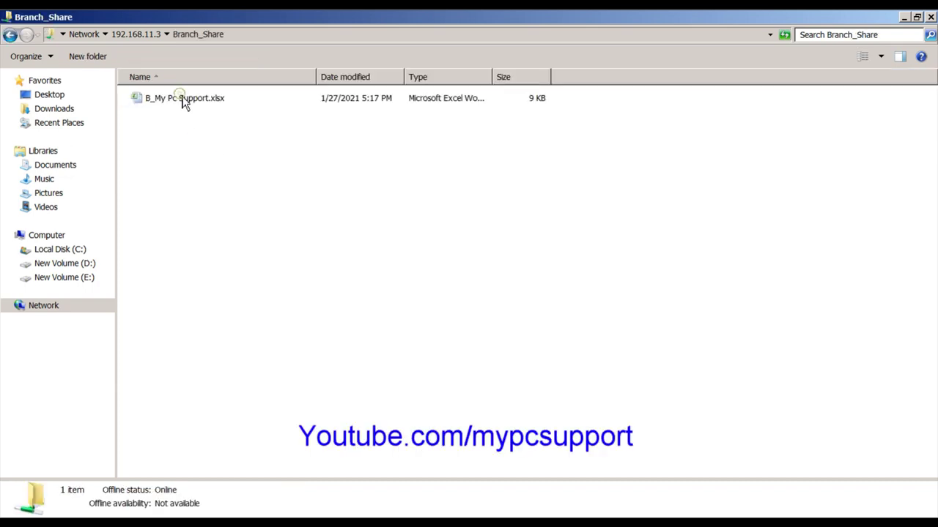
pyautogui.click(203, 103)
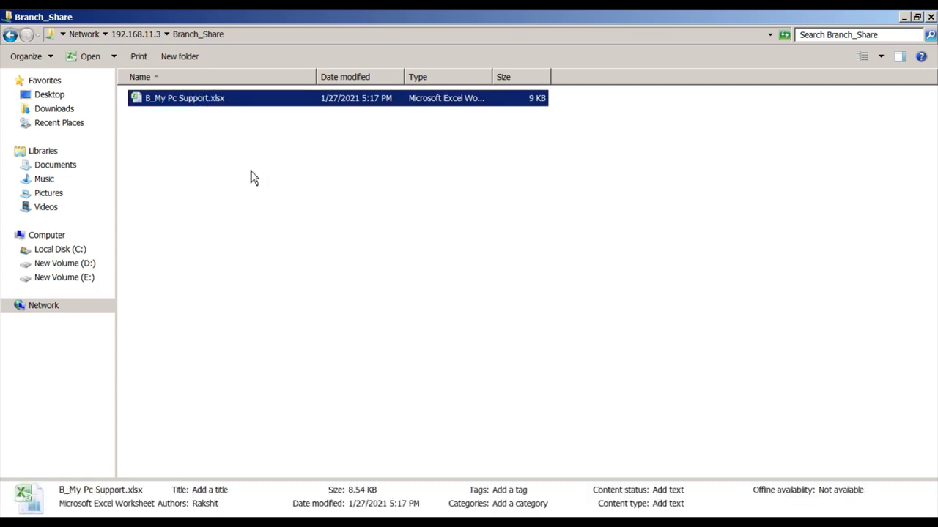
pyautogui.hotkey('alt', 'Tab')
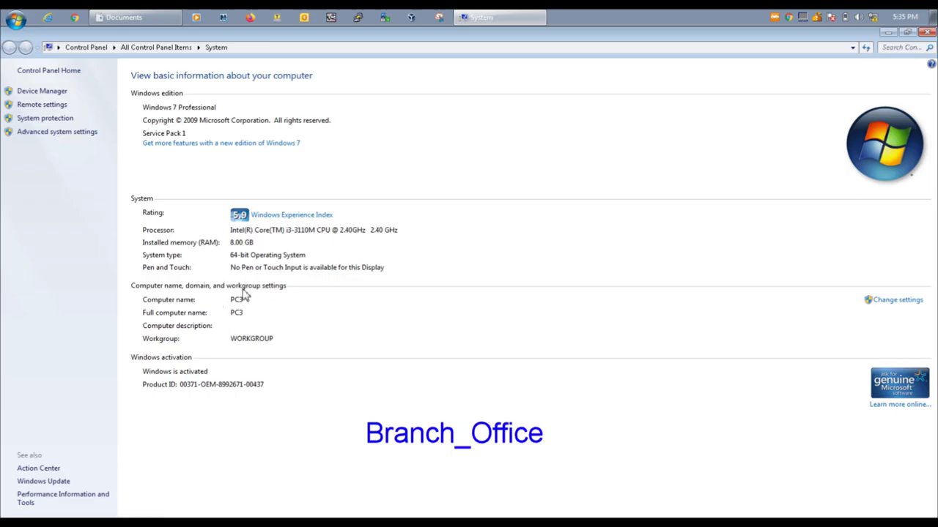
# Step: On PC3, open Command Prompt and ping 192.168.10.3, getting 4 replies with 0% loss
pyautogui.press('super+r')
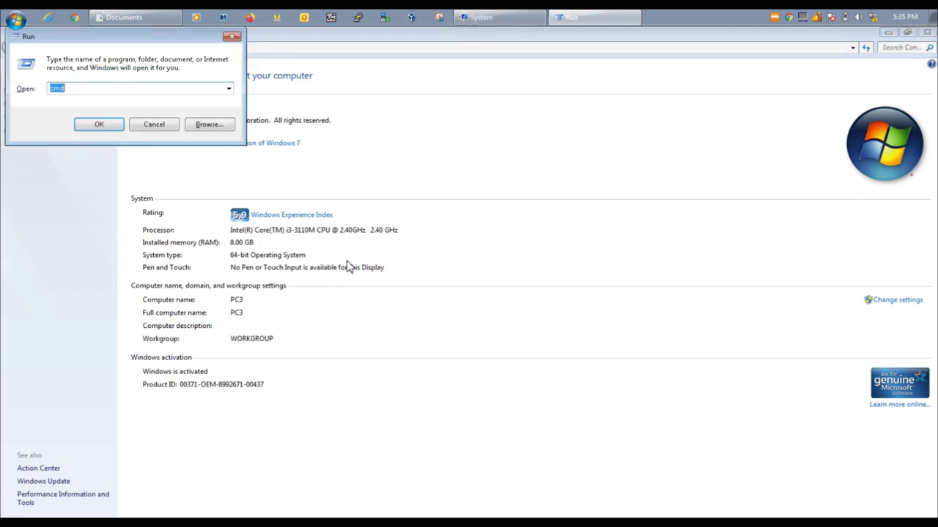
pyautogui.write('cmd')
pyautogui.press('Return')
pyautogui.write('ping')
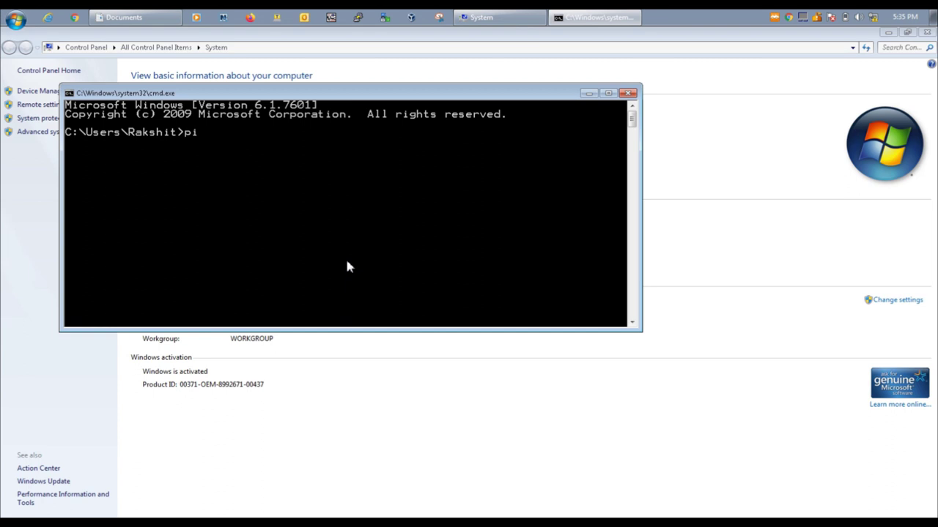
pyautogui.write(' 192.168.10.3')
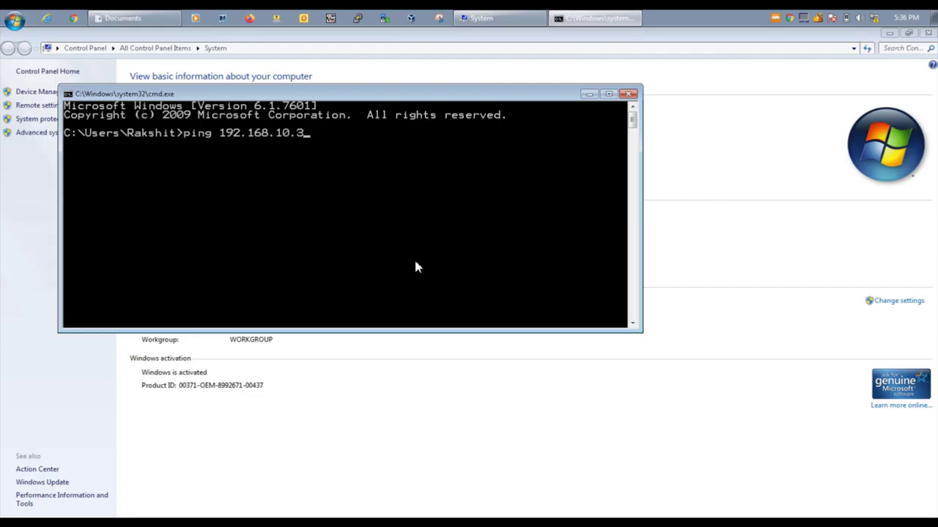
pyautogui.press('Return')
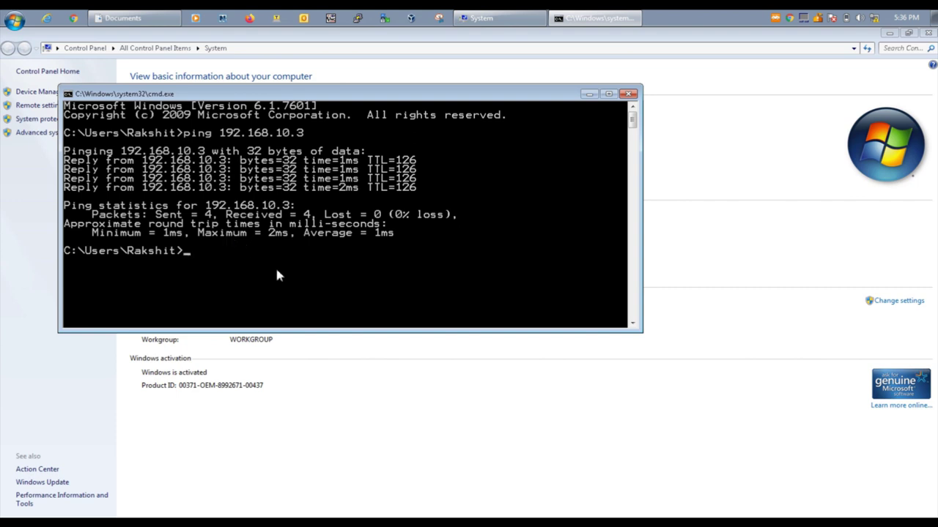
# Step: Sign in to \\192.168.10.3 with network credentials, open Head_Share and select H_My Pc Support.docx
pyautogui.press('super+r')
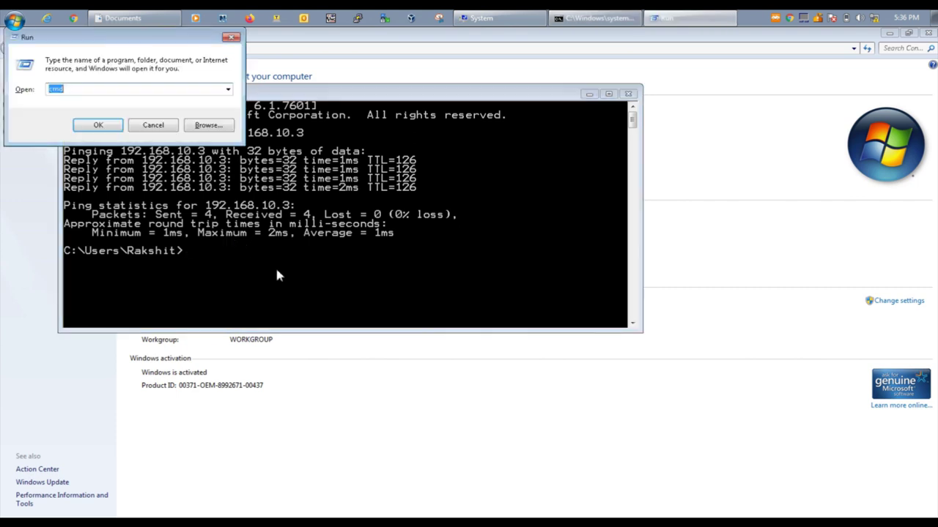
pyautogui.write('\\')
pyautogui.write('192.')
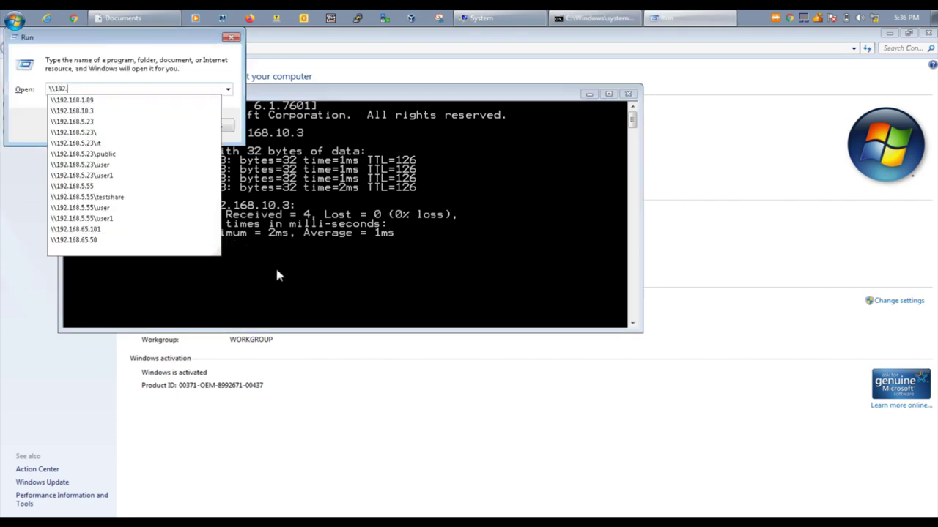
pyautogui.write('168.10.3')
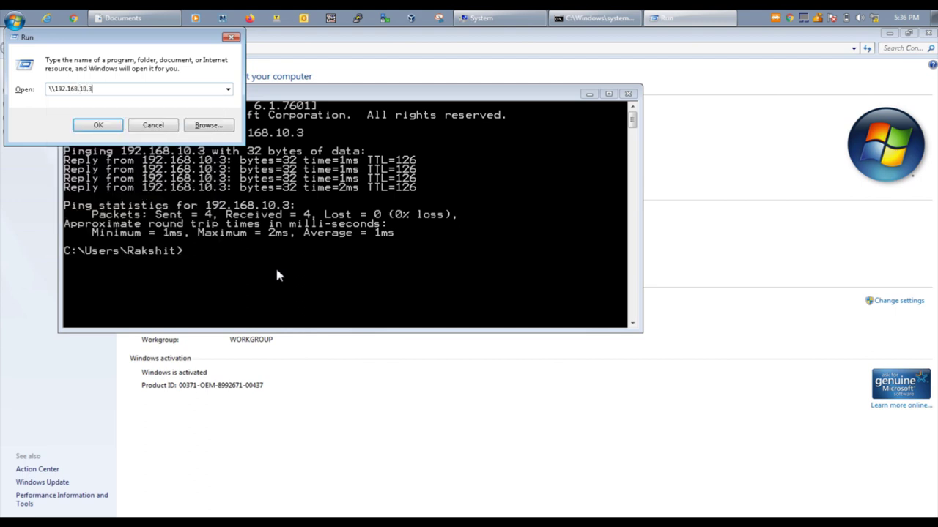
pyautogui.press('Return')
pyautogui.click(163, 101)
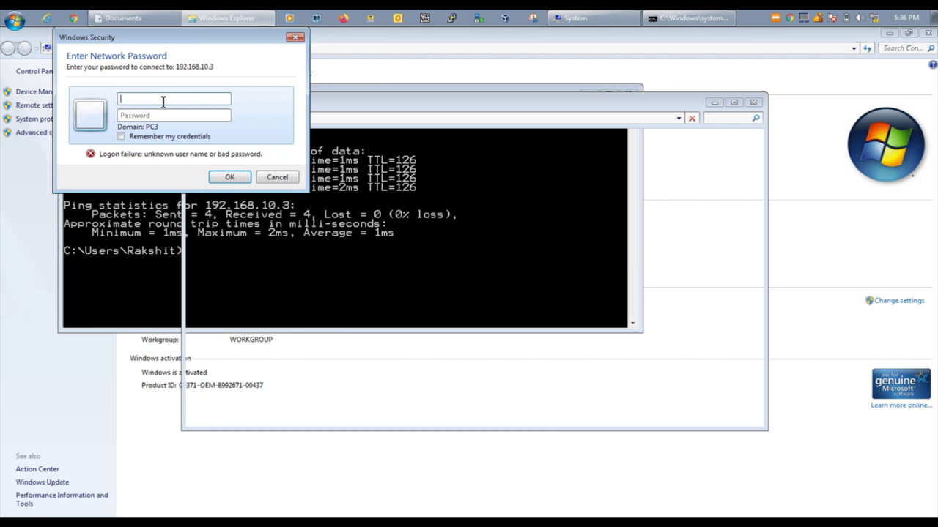
pyautogui.write('ananya')
pyautogui.press('Tab')
pyautogui.write('a')
pyautogui.press('Return')
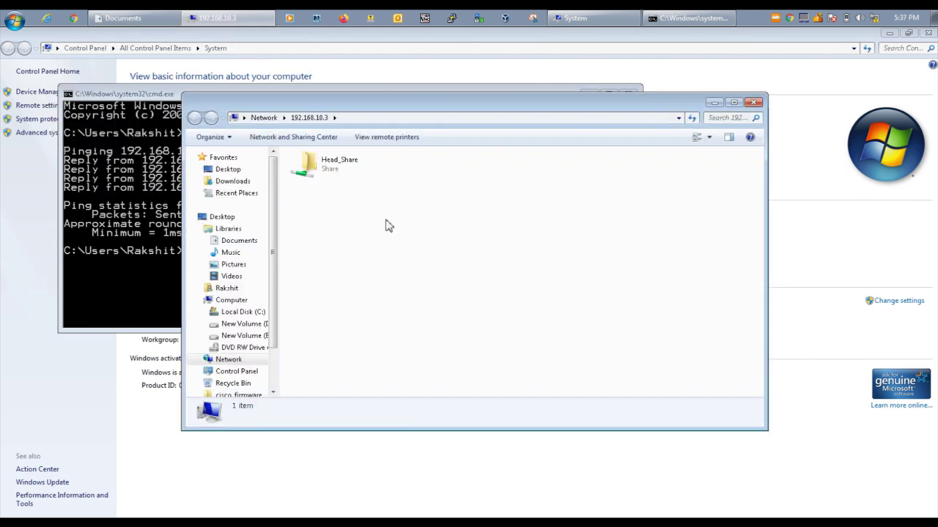
pyautogui.doubleClick(334, 177)
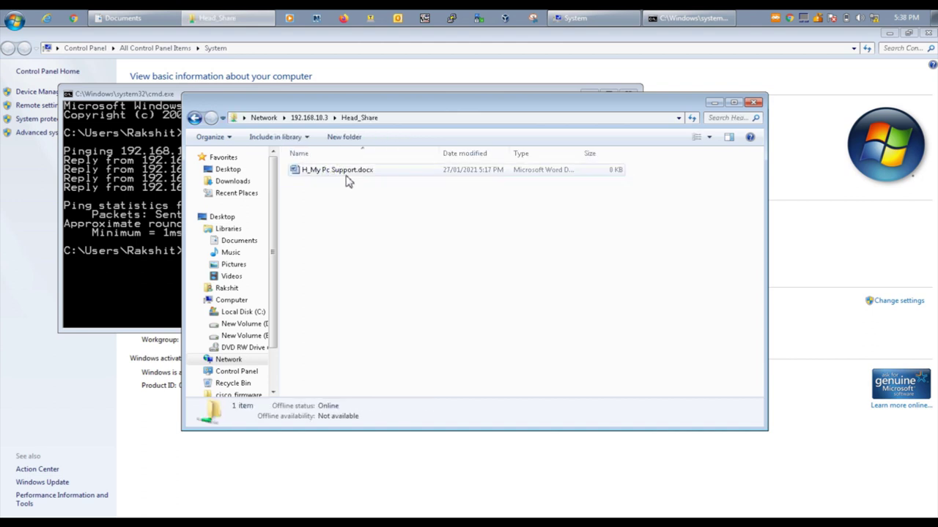
pyautogui.click(341, 171)
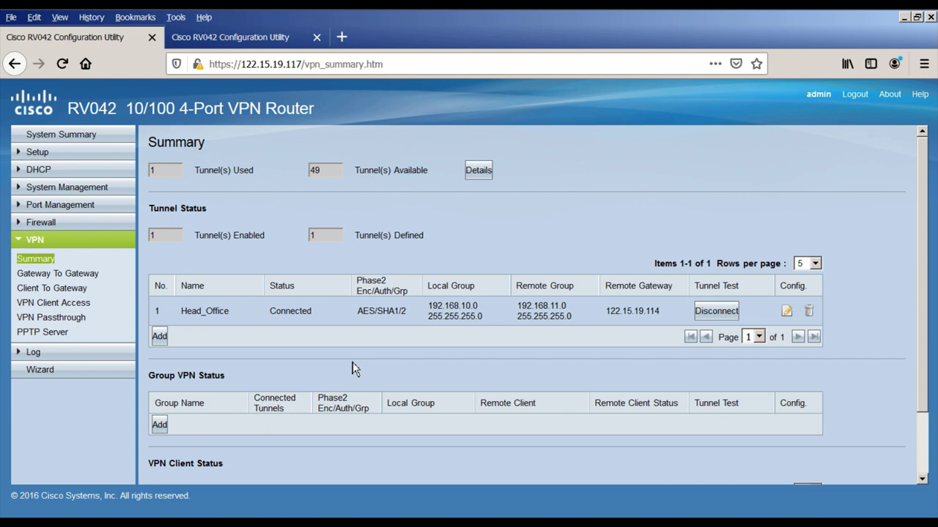
# Step: Switch to the 122.15.19.114 router's tab to view its VPN Summary with the tunnel Connected
pyautogui.click(224, 38)
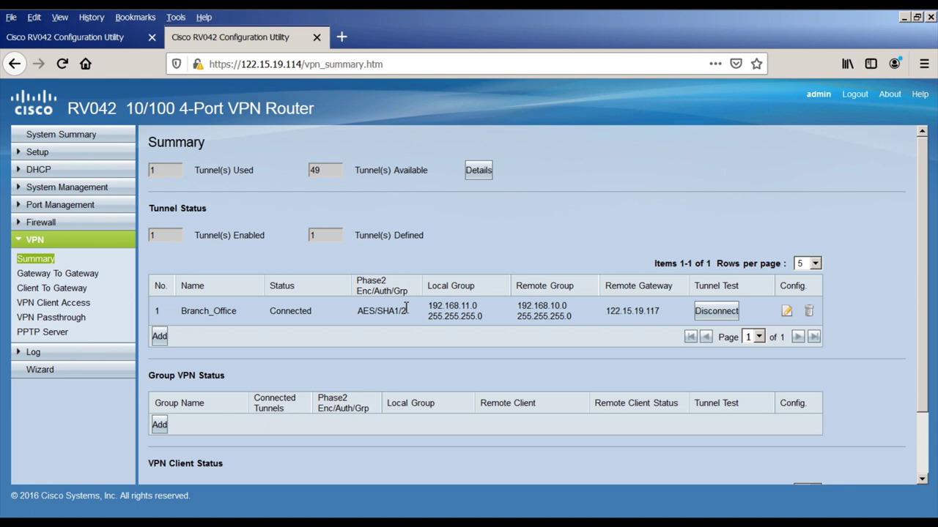